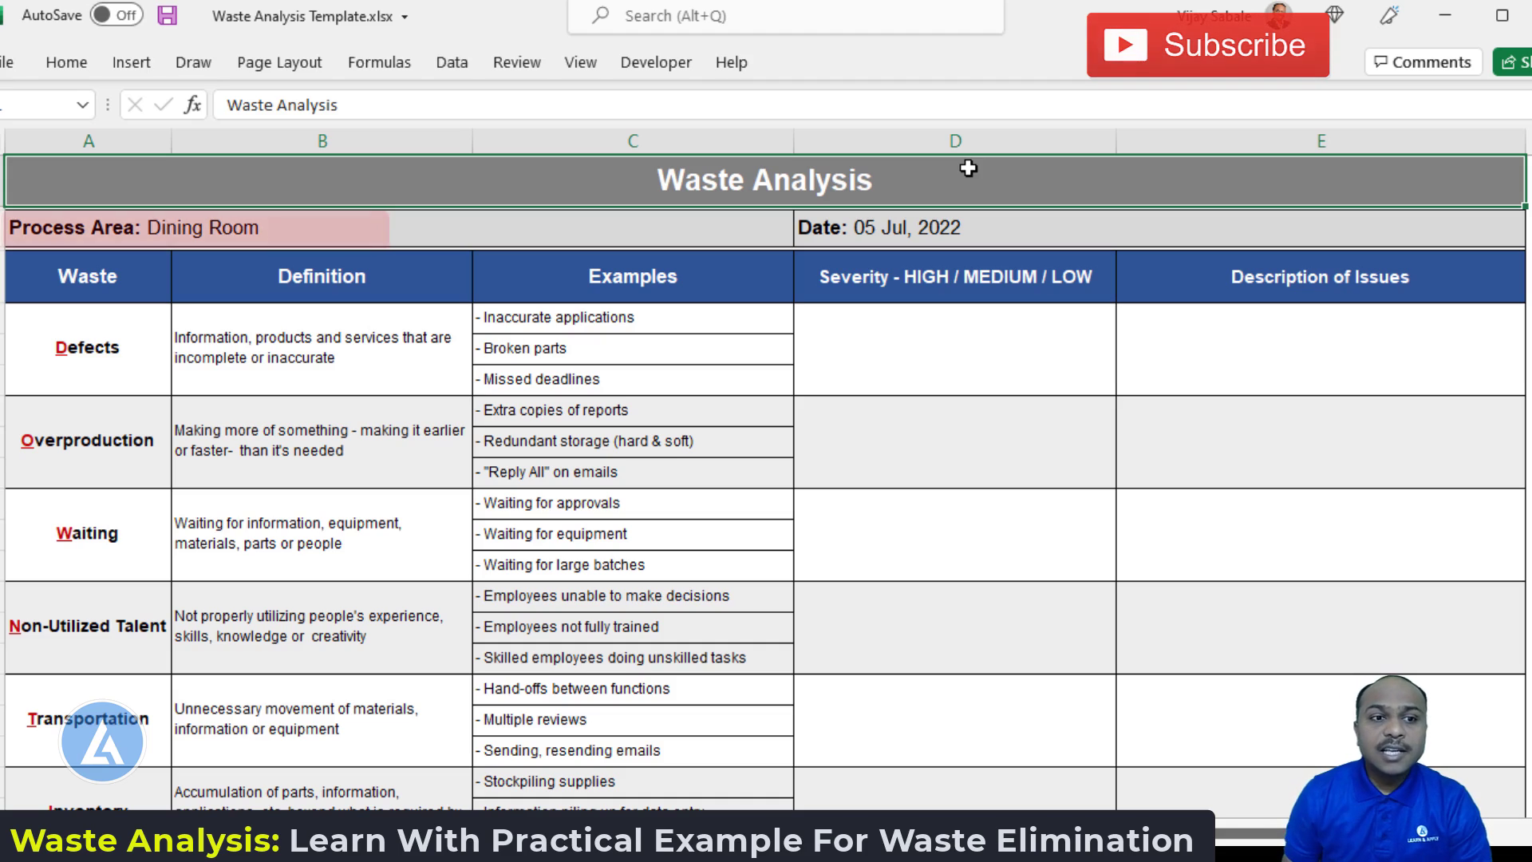
Check the Dining Room process area, the analysis date and the Waste column heading
{"action": "left_click", "coordinate": [295, 235]}
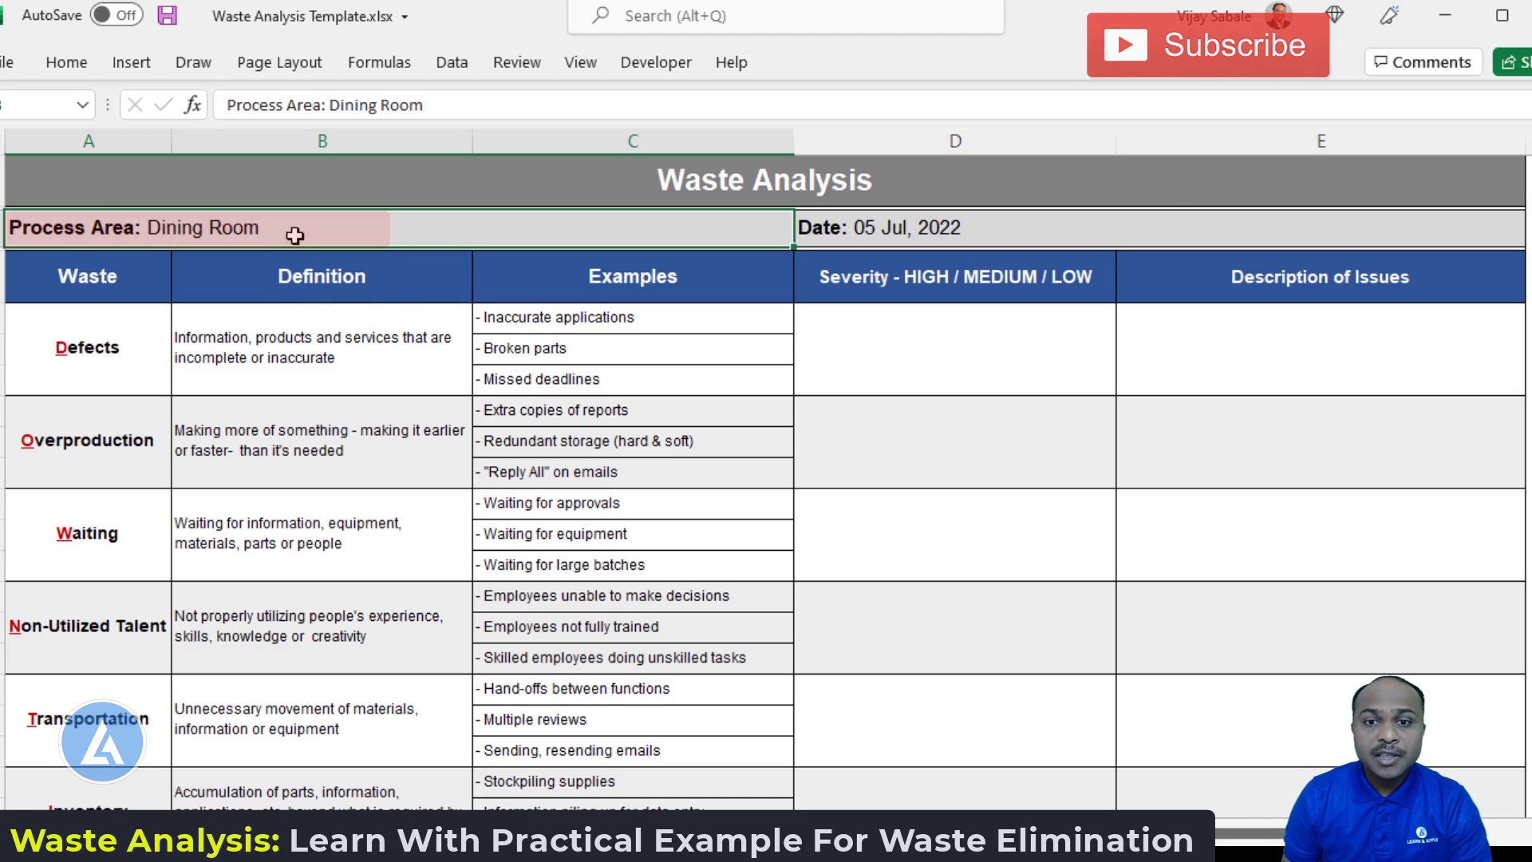
{"action": "left_click", "coordinate": [991, 233]}
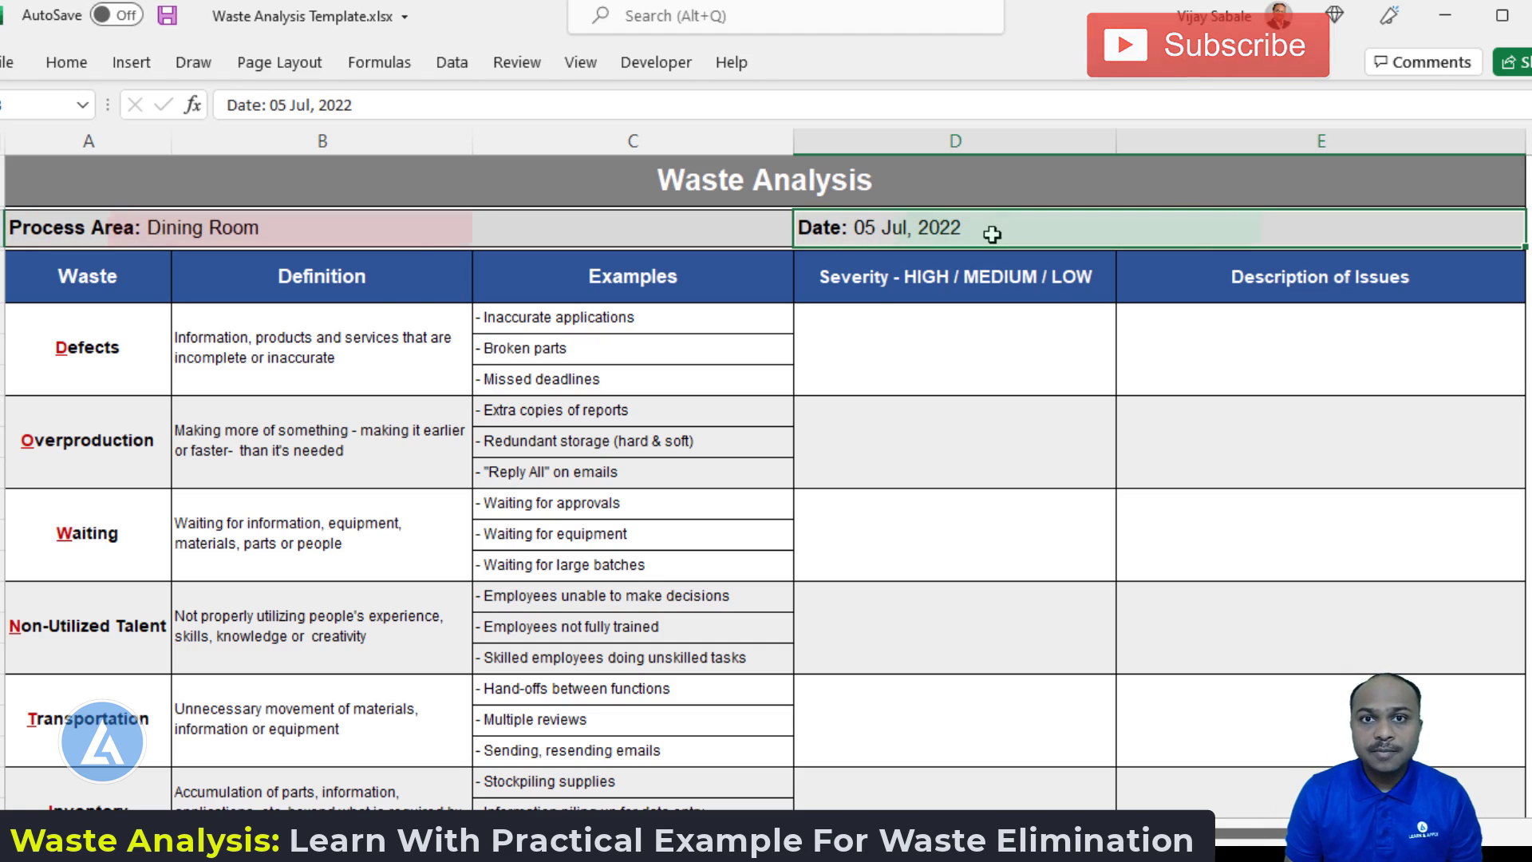
{"action": "left_click", "coordinate": [143, 275]}
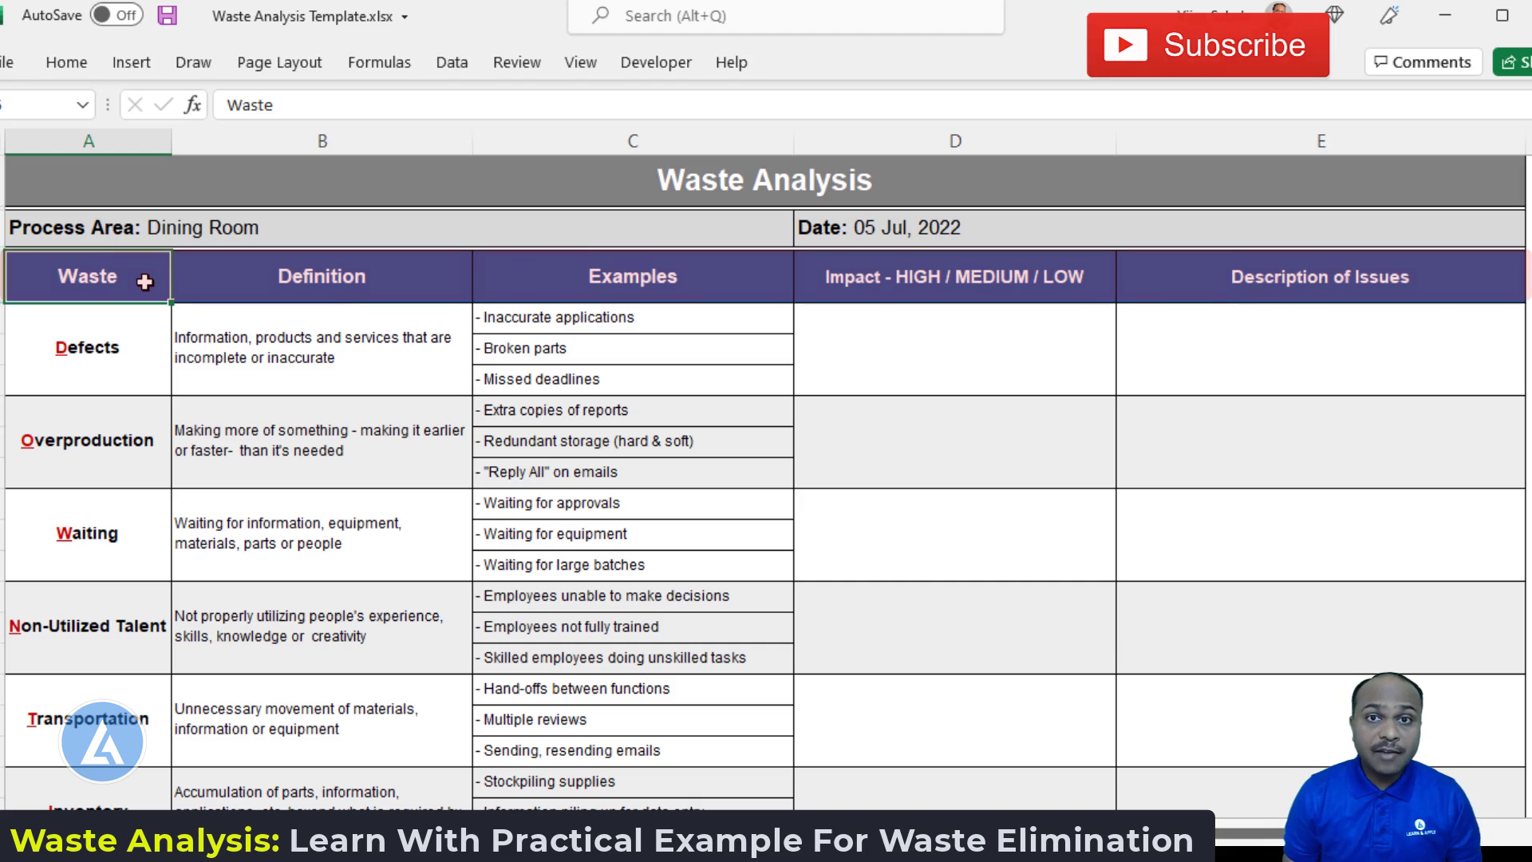
{"action": "left_click", "coordinate": [228, 276]}
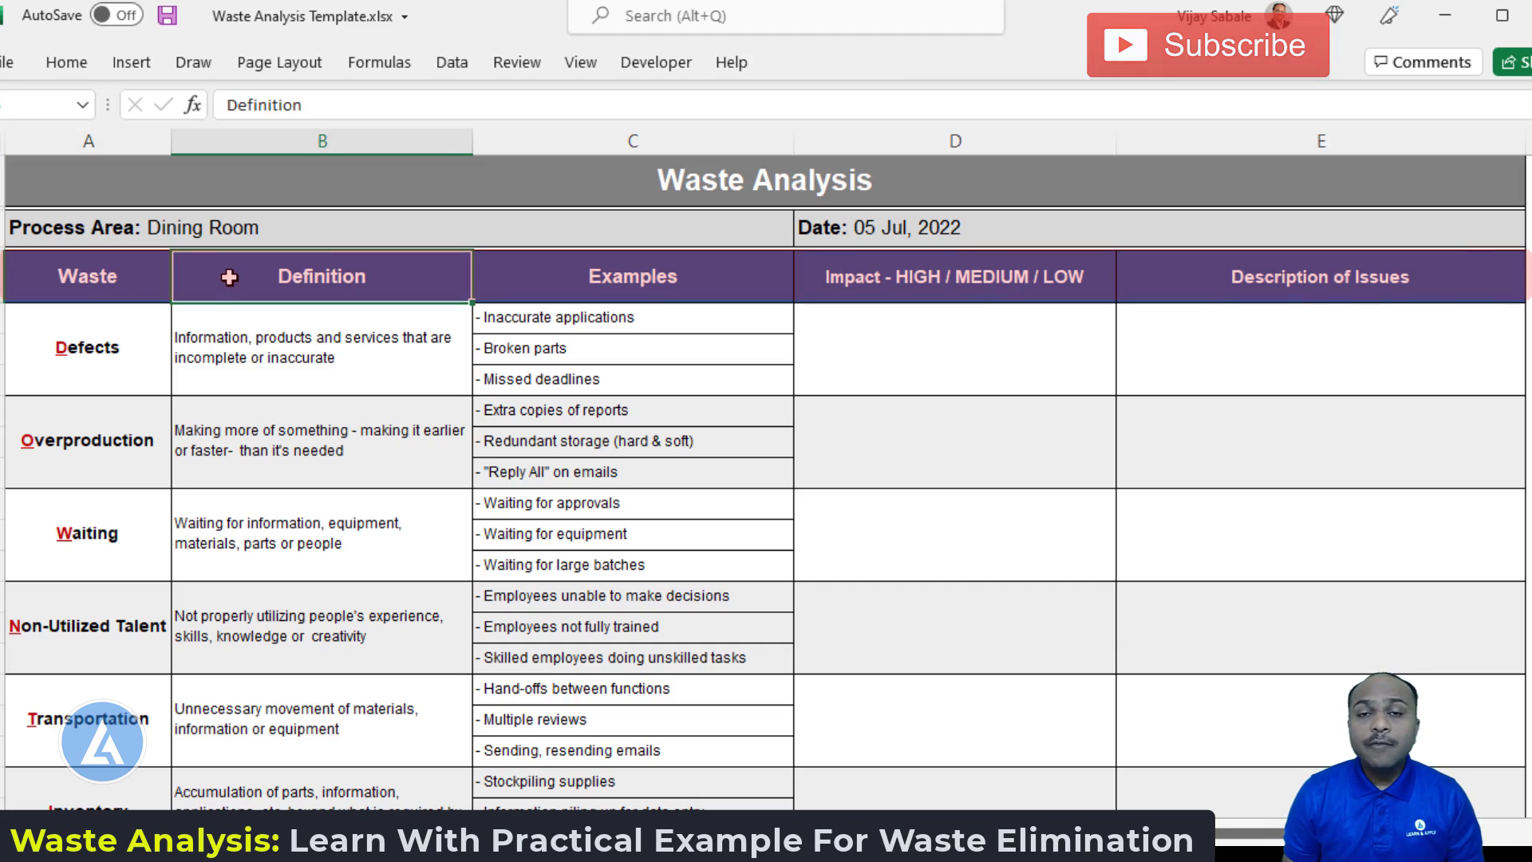
{"action": "left_click", "coordinate": [593, 281]}
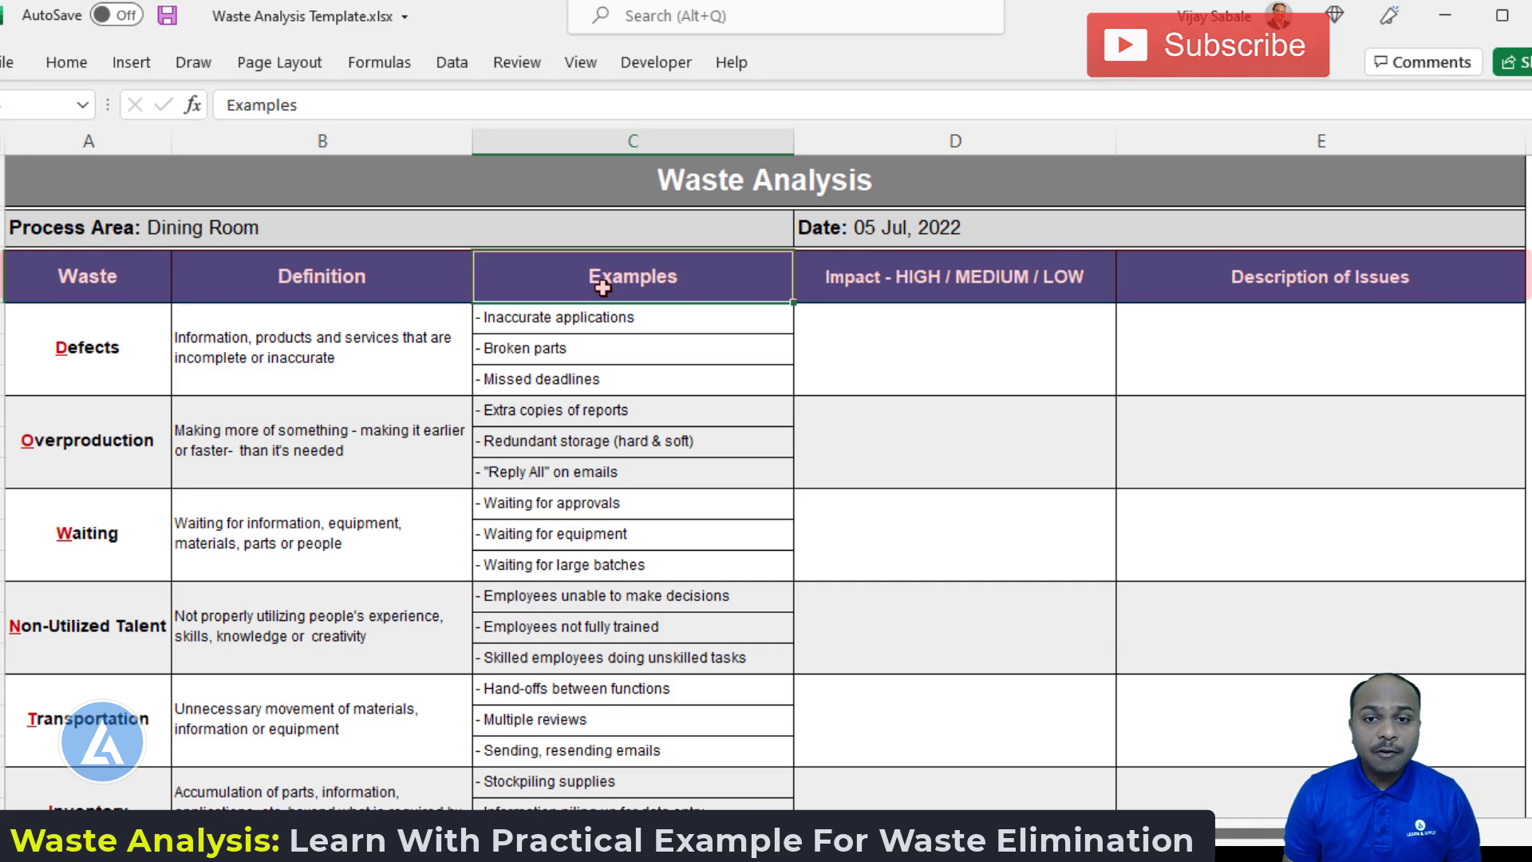
{"action": "left_click", "coordinate": [809, 293]}
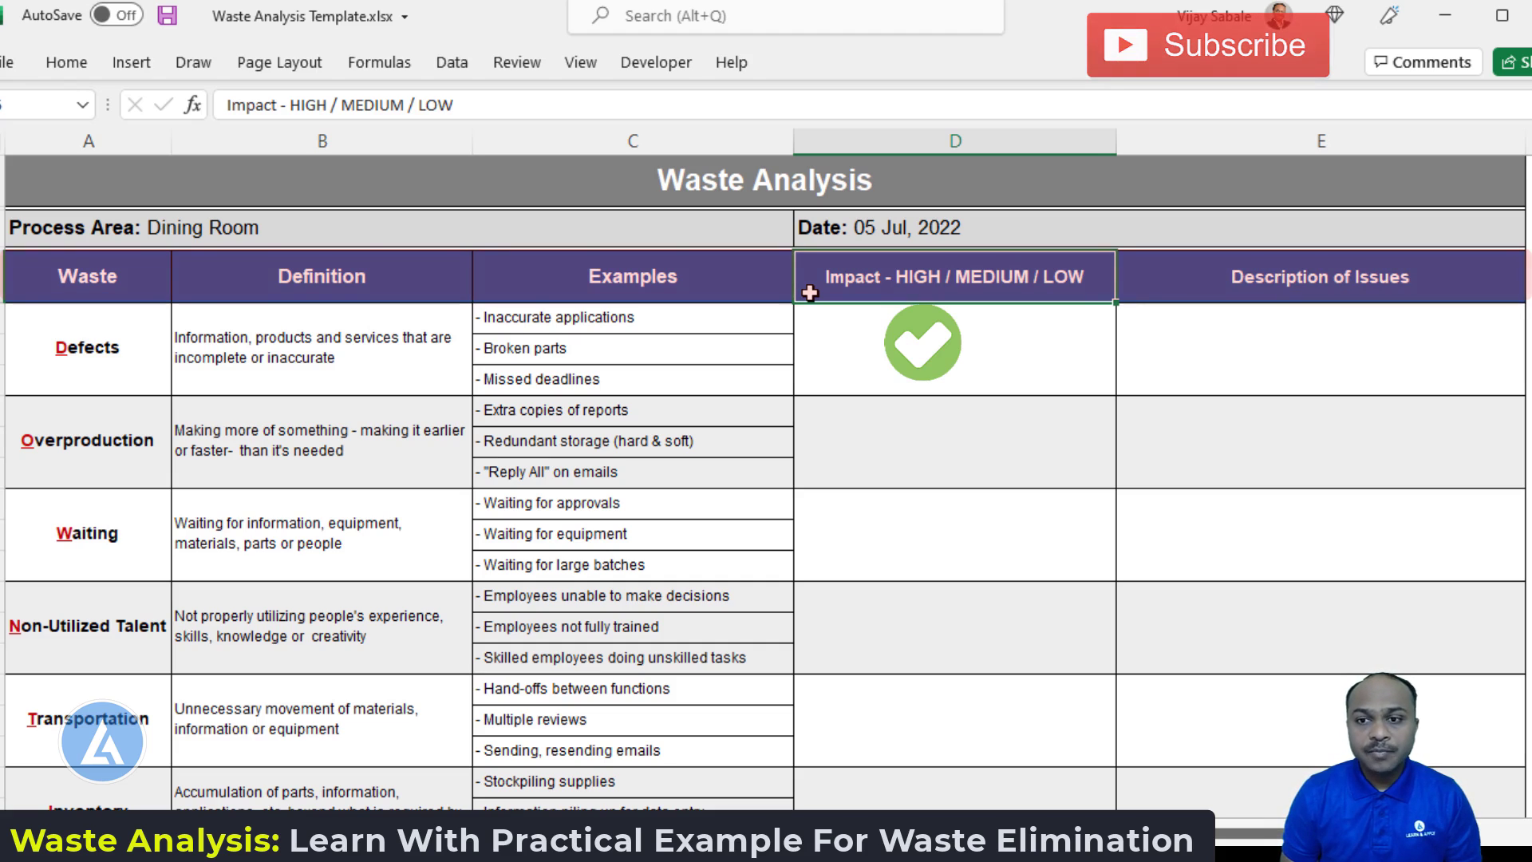
{"action": "left_click", "coordinate": [1179, 281]}
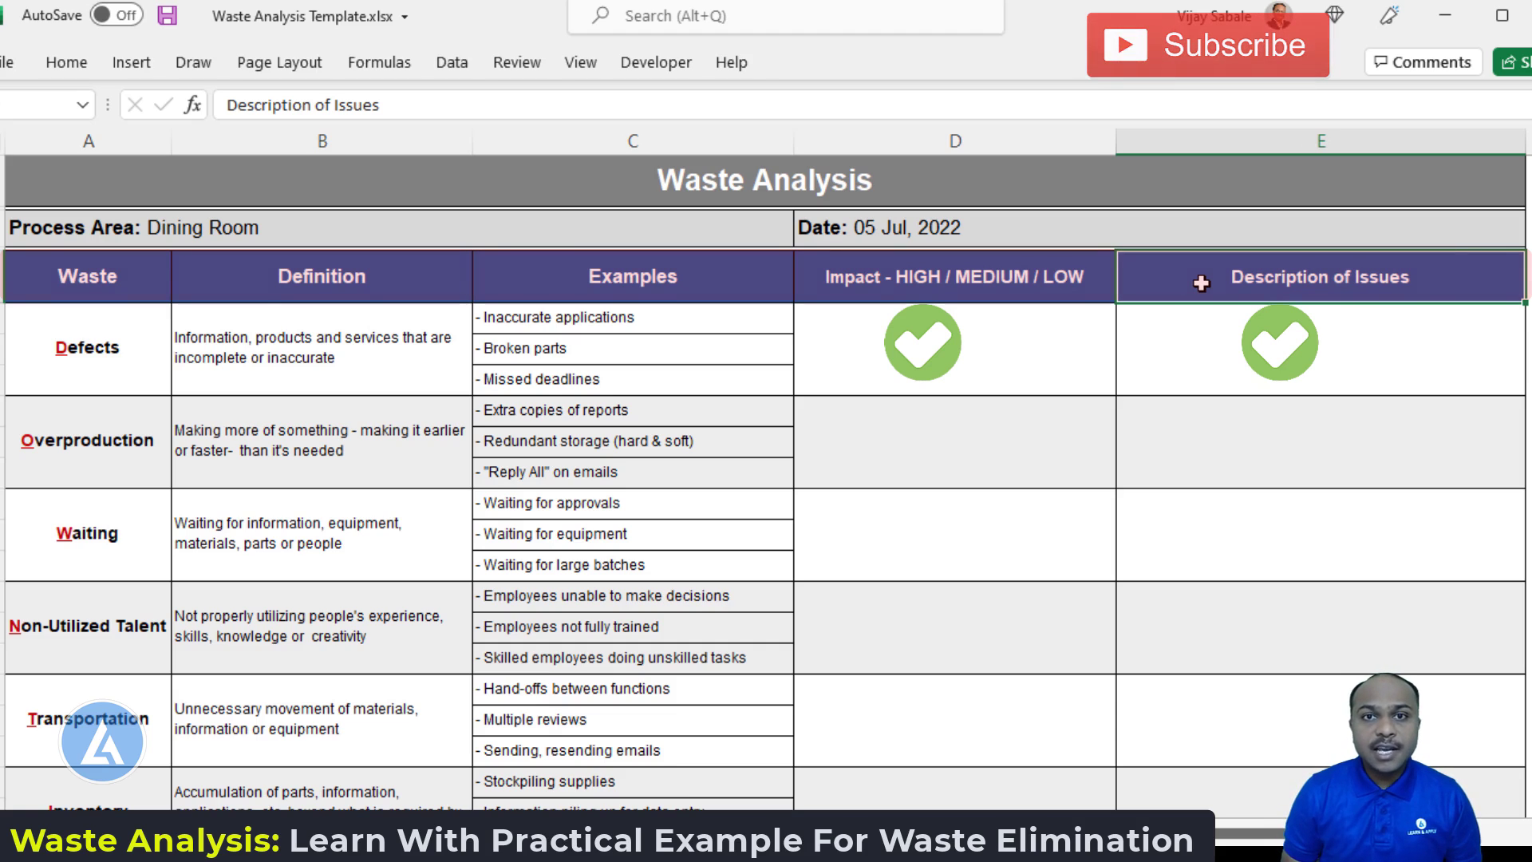
{"action": "left_click", "coordinate": [1203, 343]}
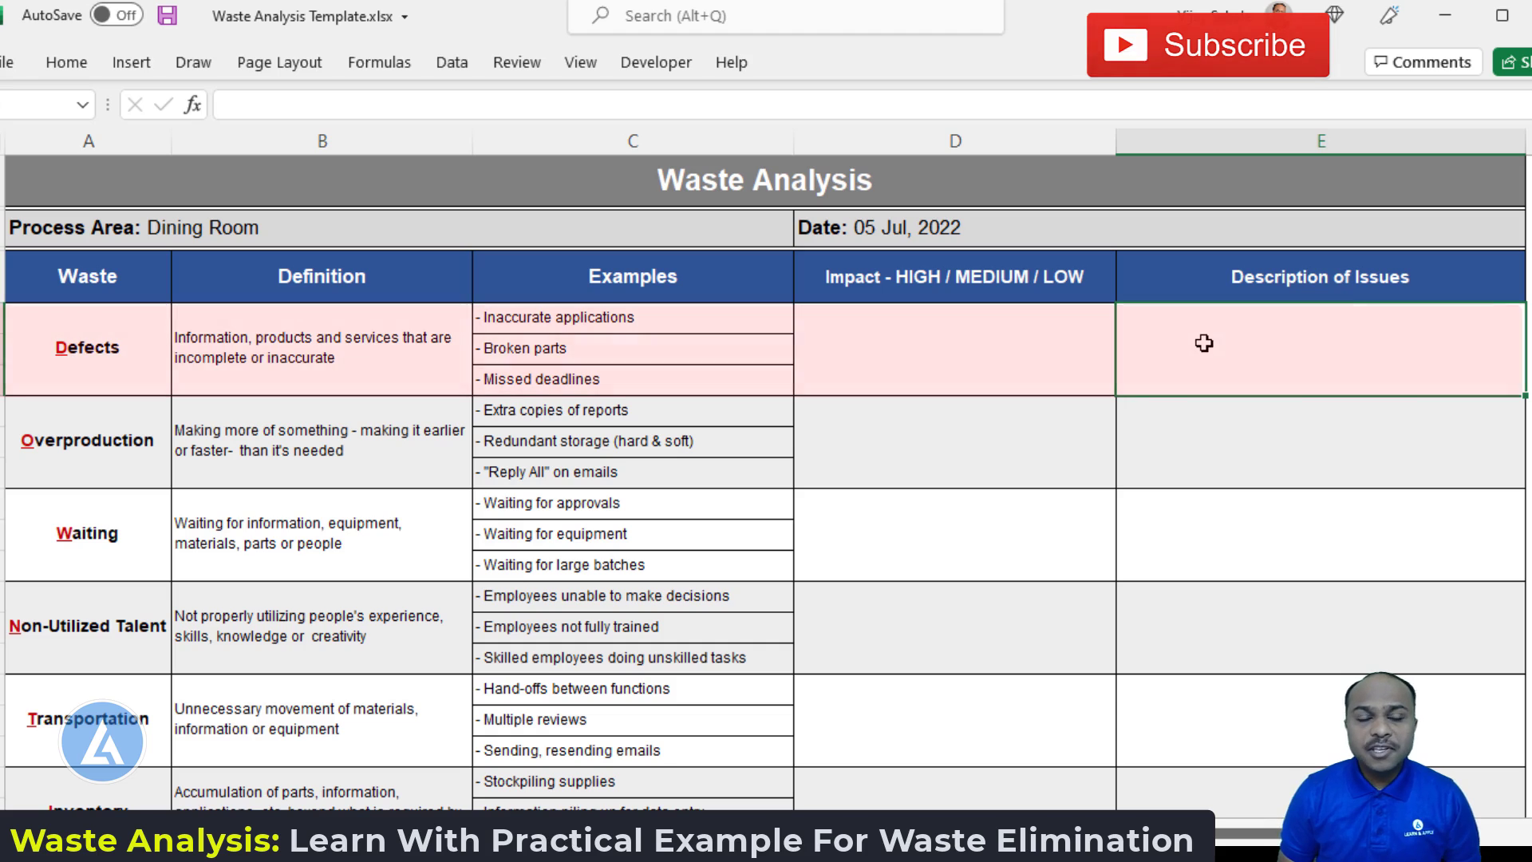
Review the Defects definition and examples, then go to its issue description and impact cells
{"action": "left_click", "coordinate": [72, 373]}
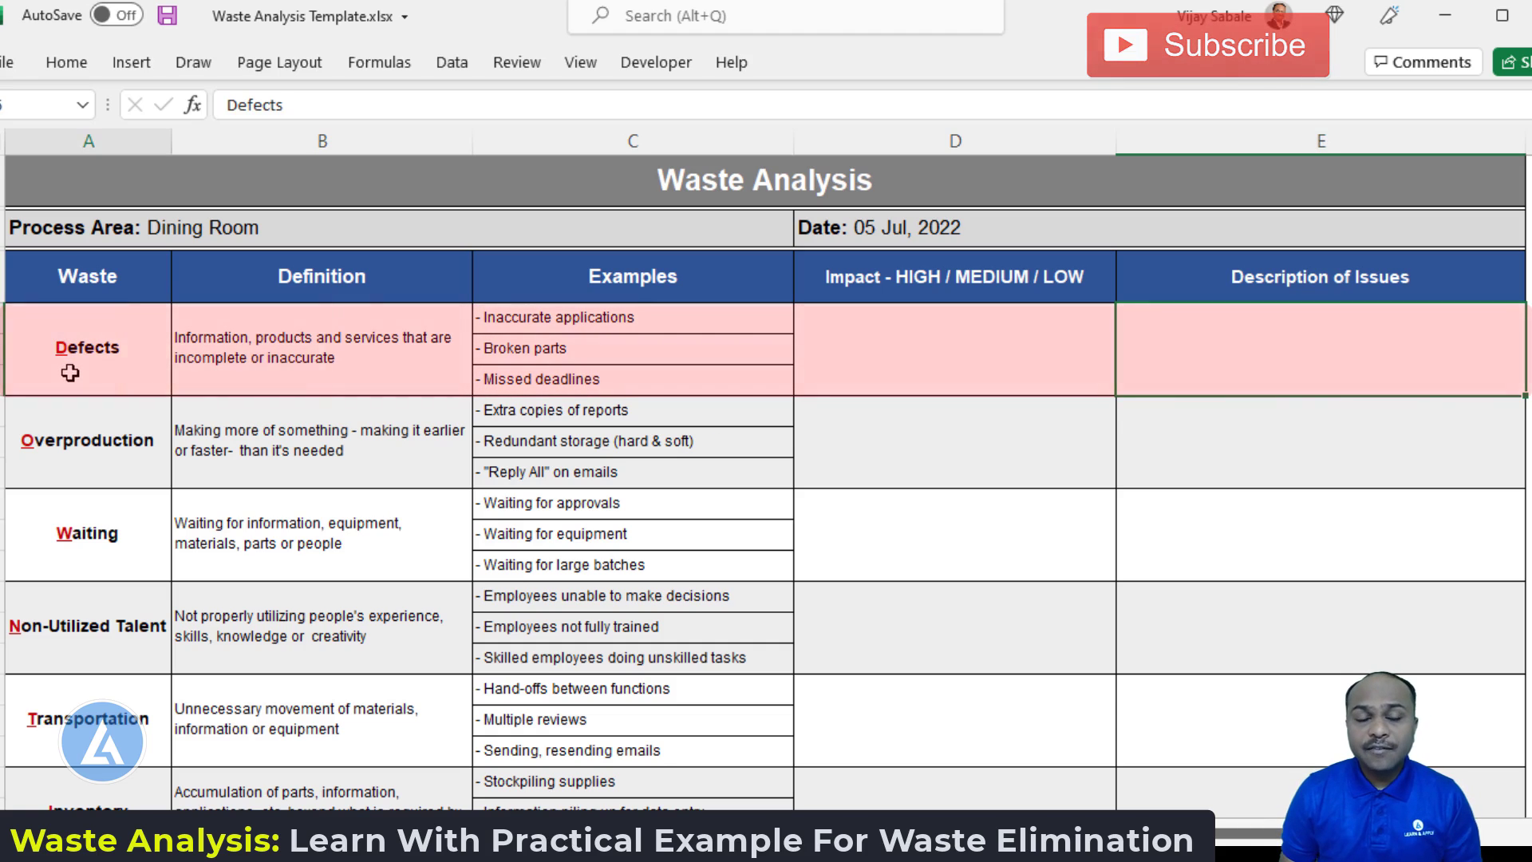
{"action": "left_click", "coordinate": [256, 366]}
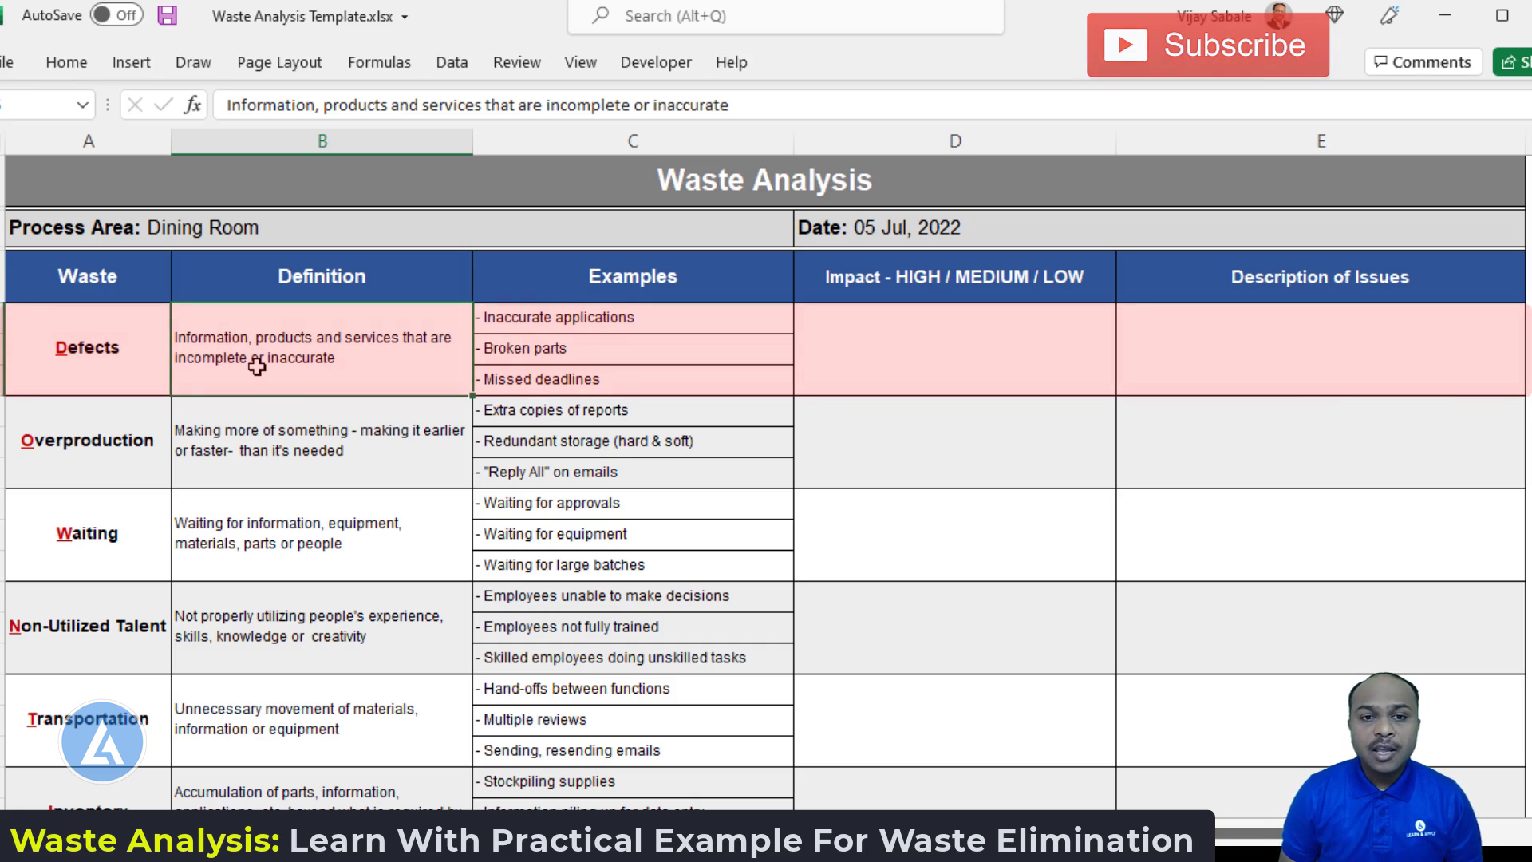
{"action": "left_click", "coordinate": [693, 316]}
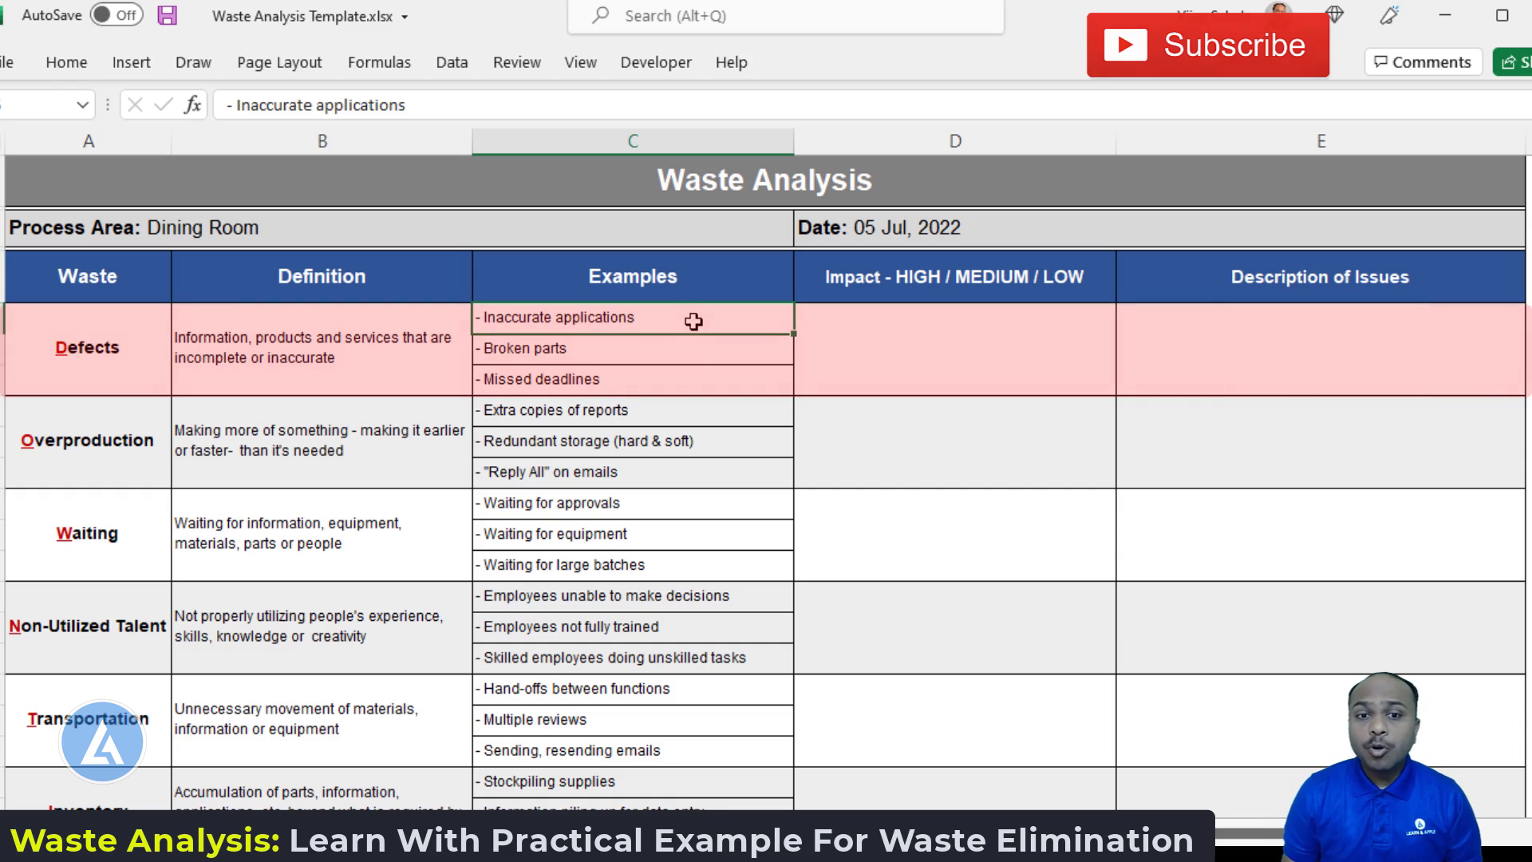
{"action": "left_click", "coordinate": [673, 378]}
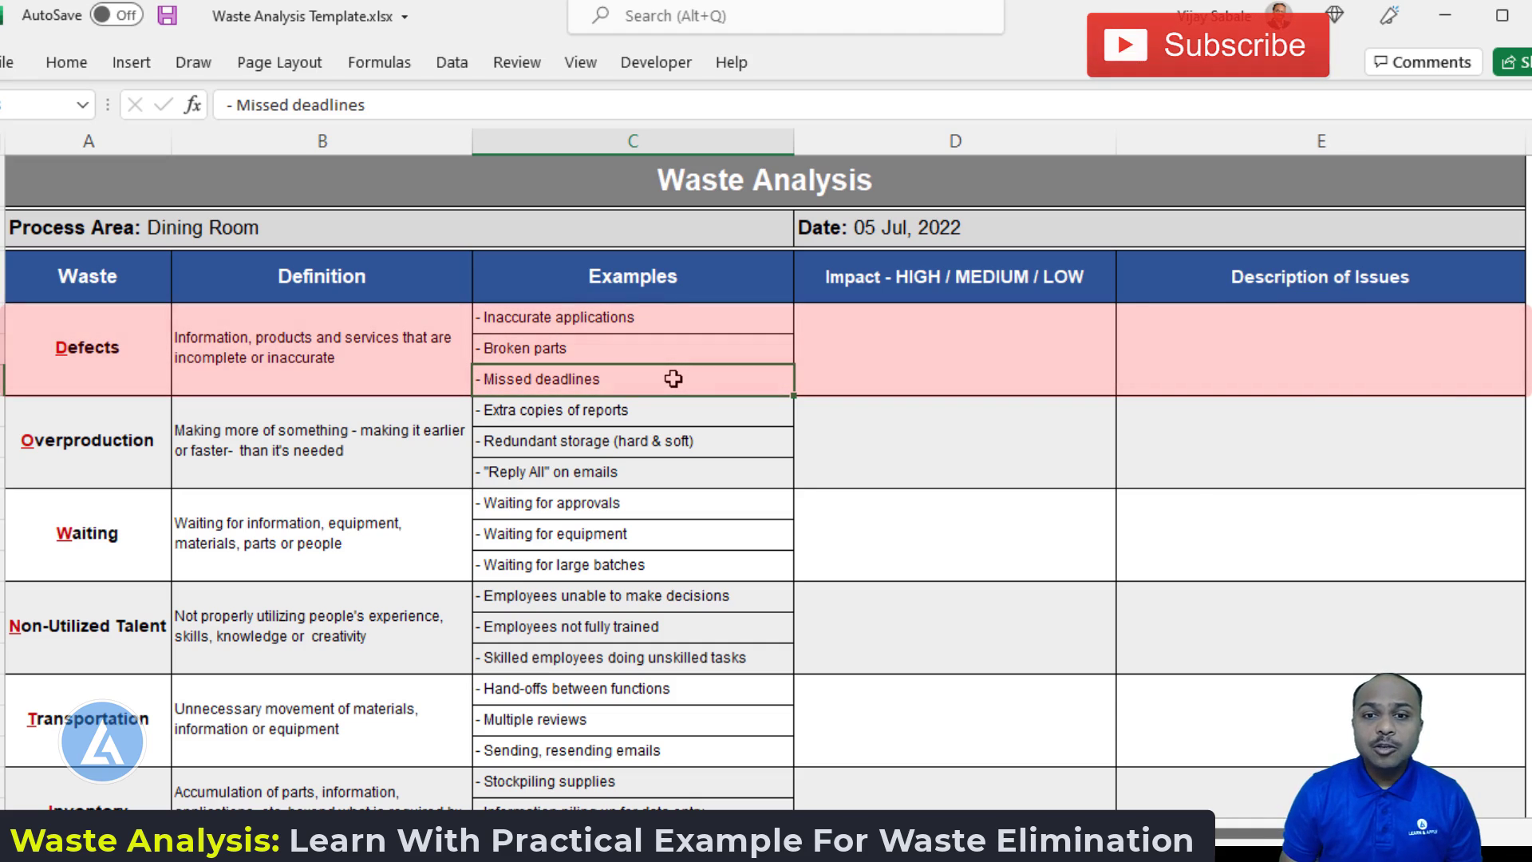
{"action": "left_click", "coordinate": [1192, 374]}
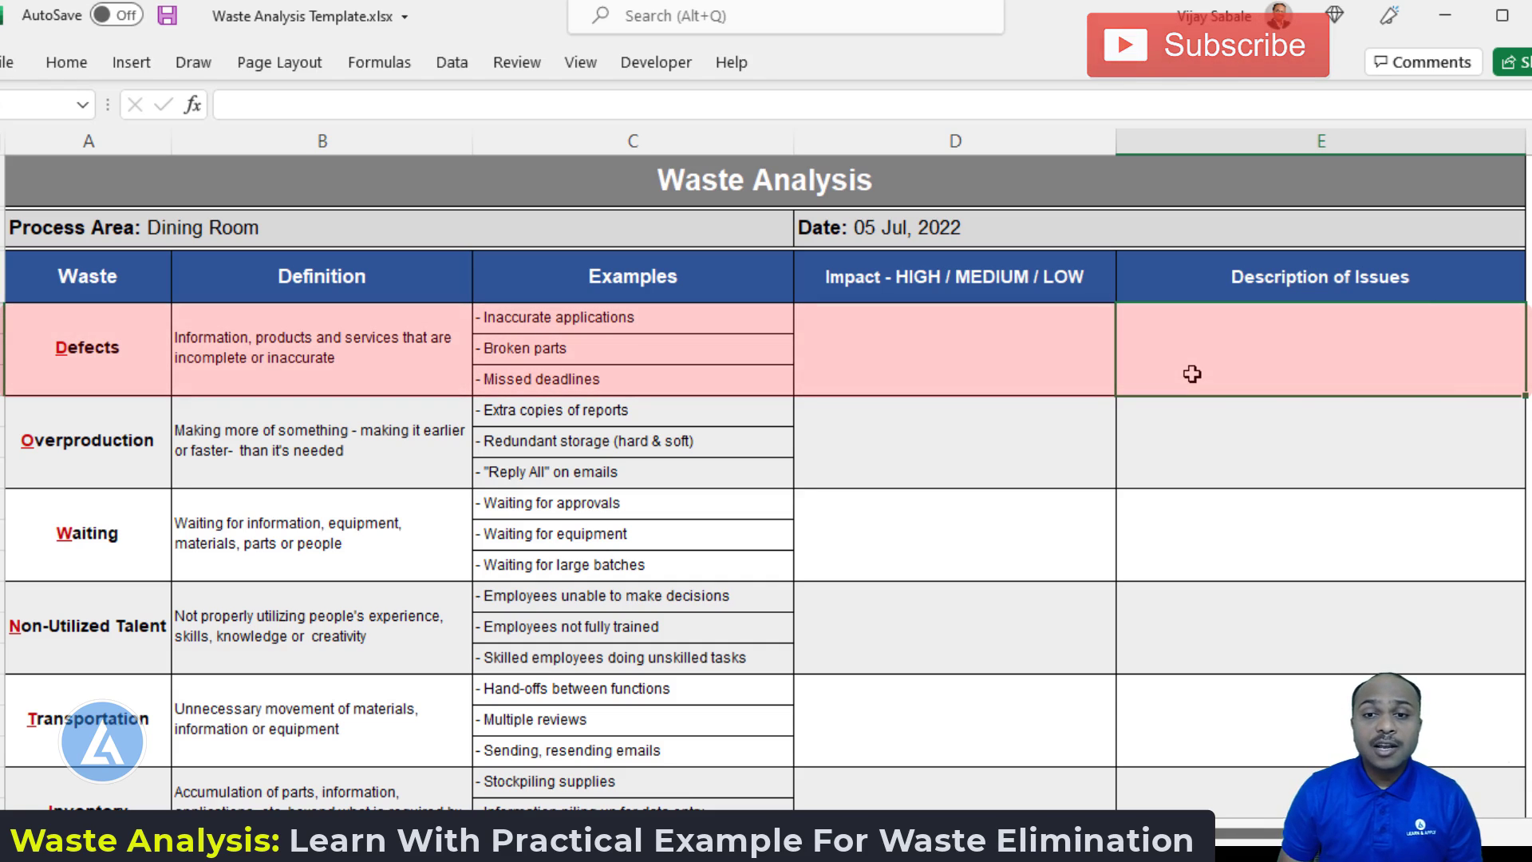
{"action": "left_click", "coordinate": [1069, 367]}
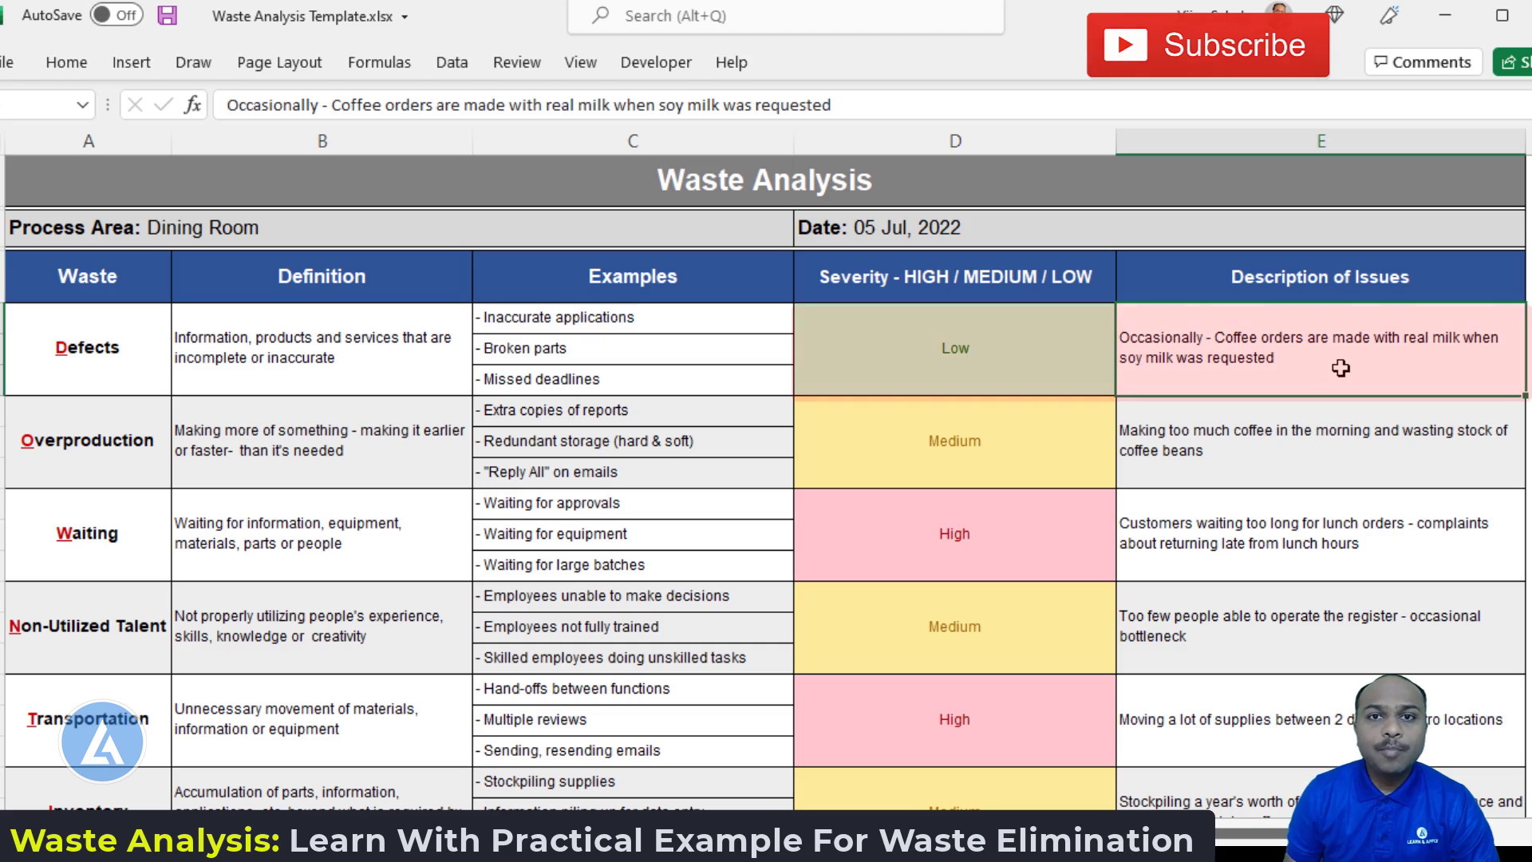
{"action": "left_click", "coordinate": [1041, 363]}
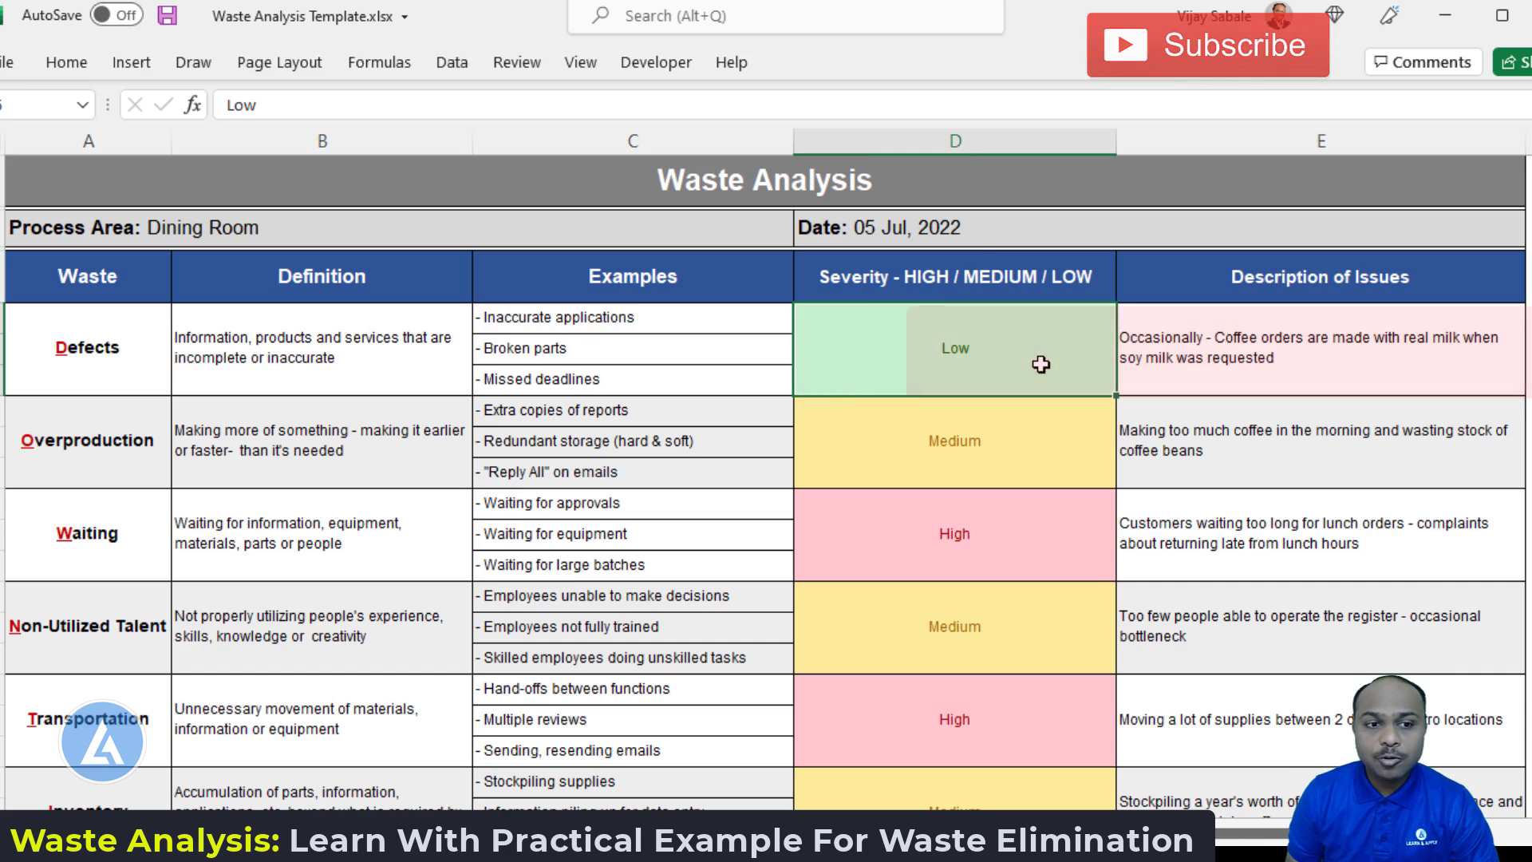
{"action": "left_click", "coordinate": [1407, 382]}
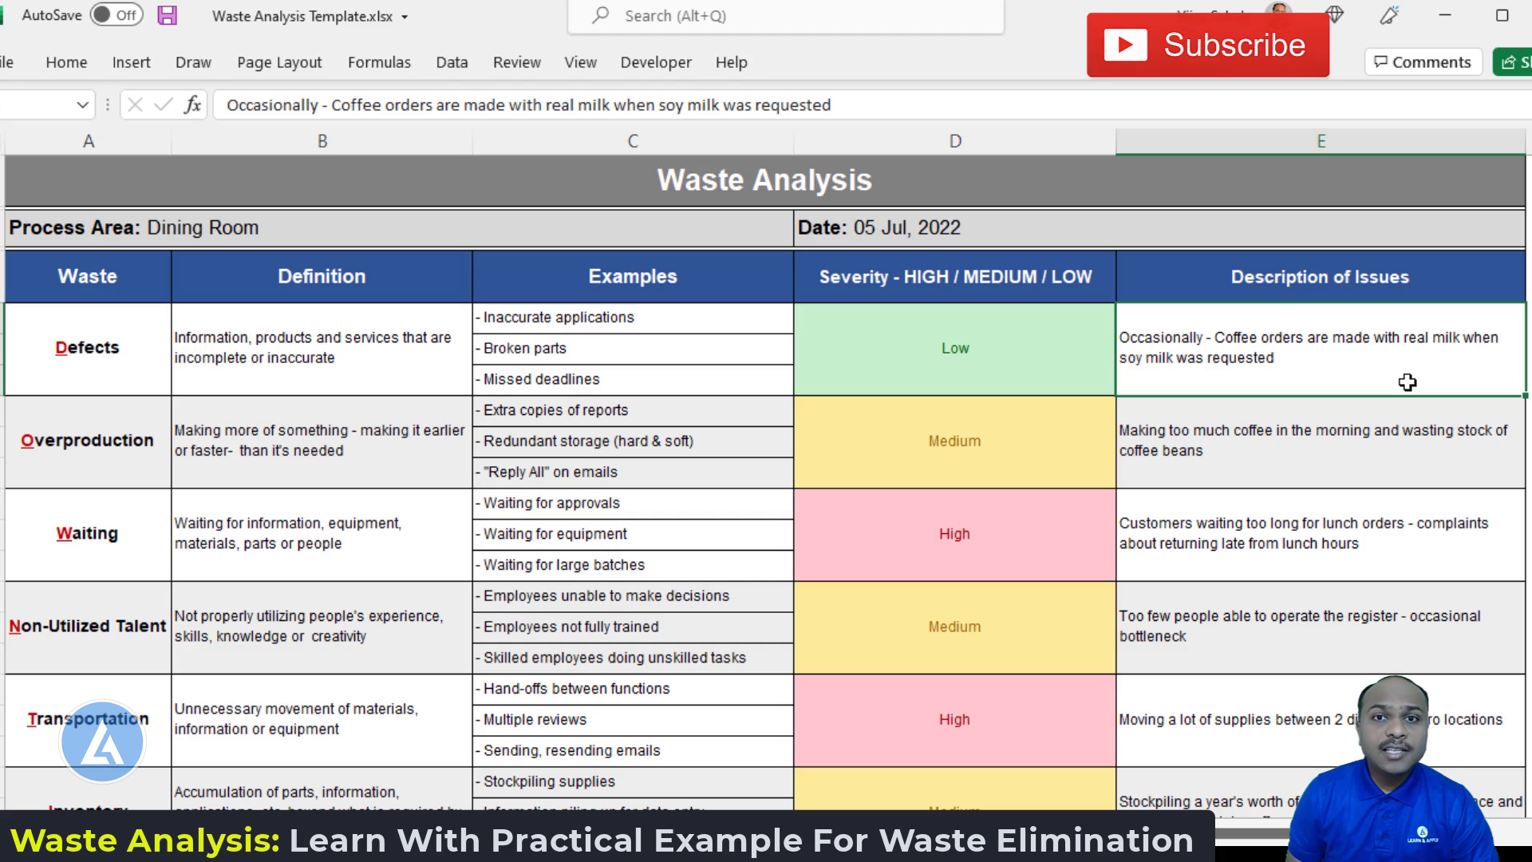
{"action": "left_click", "coordinate": [80, 463]}
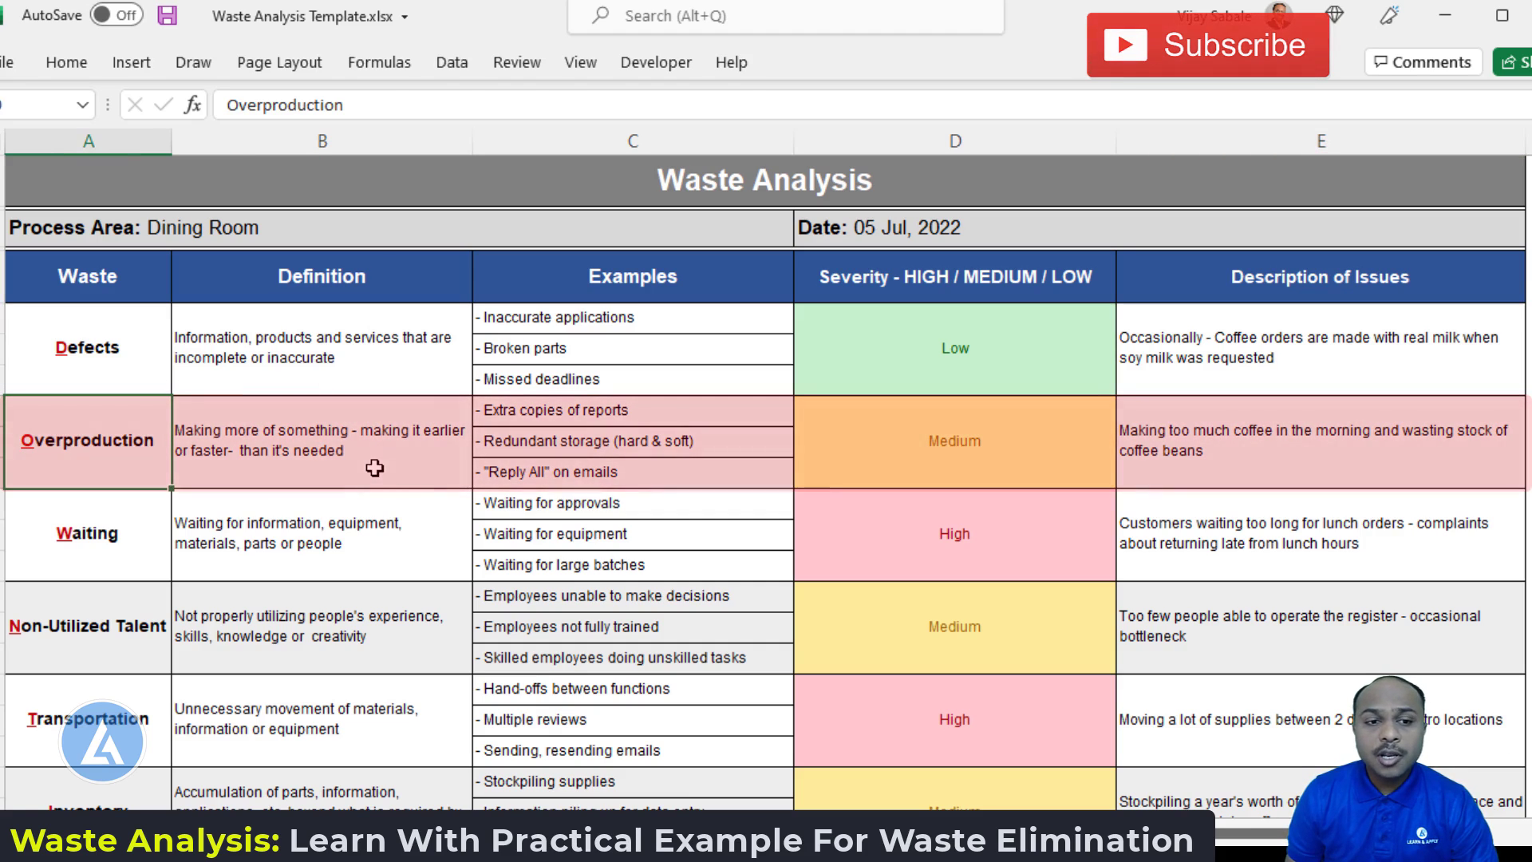
{"action": "left_click", "coordinate": [339, 467]}
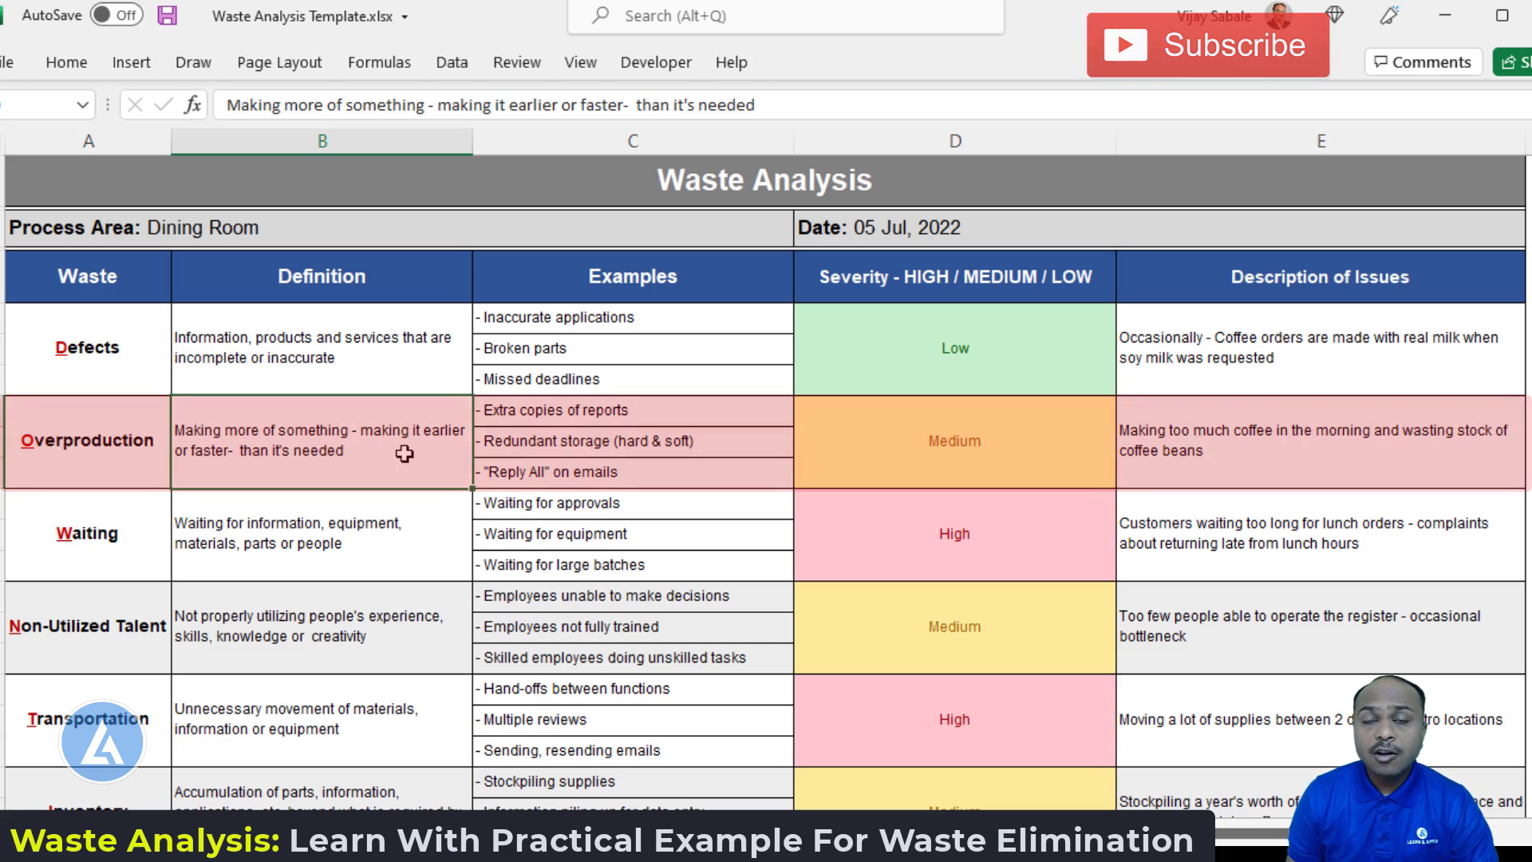
{"action": "left_click", "coordinate": [700, 423]}
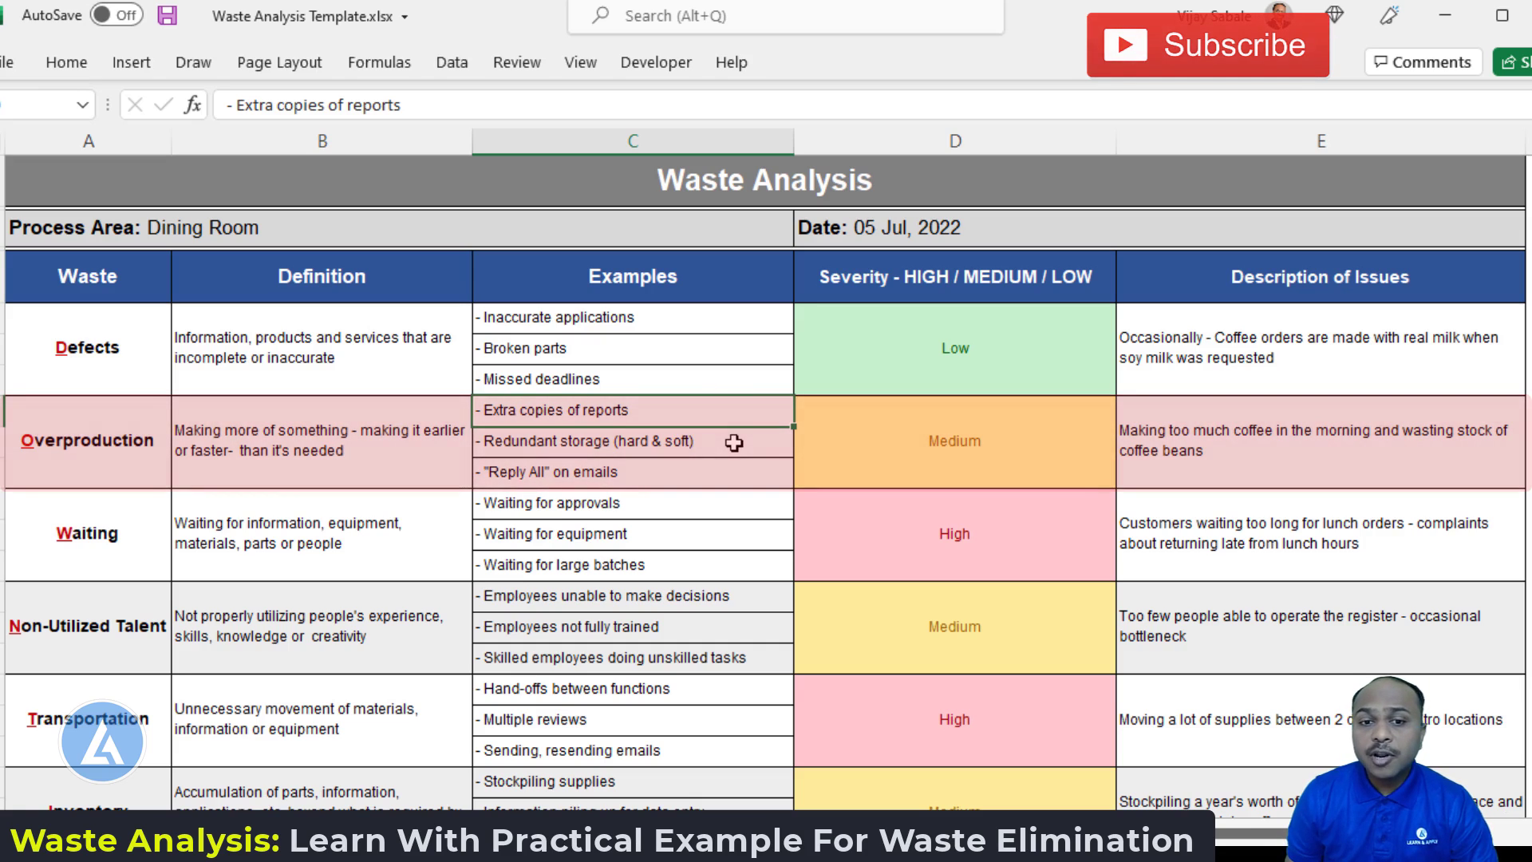
{"action": "left_click", "coordinate": [688, 475]}
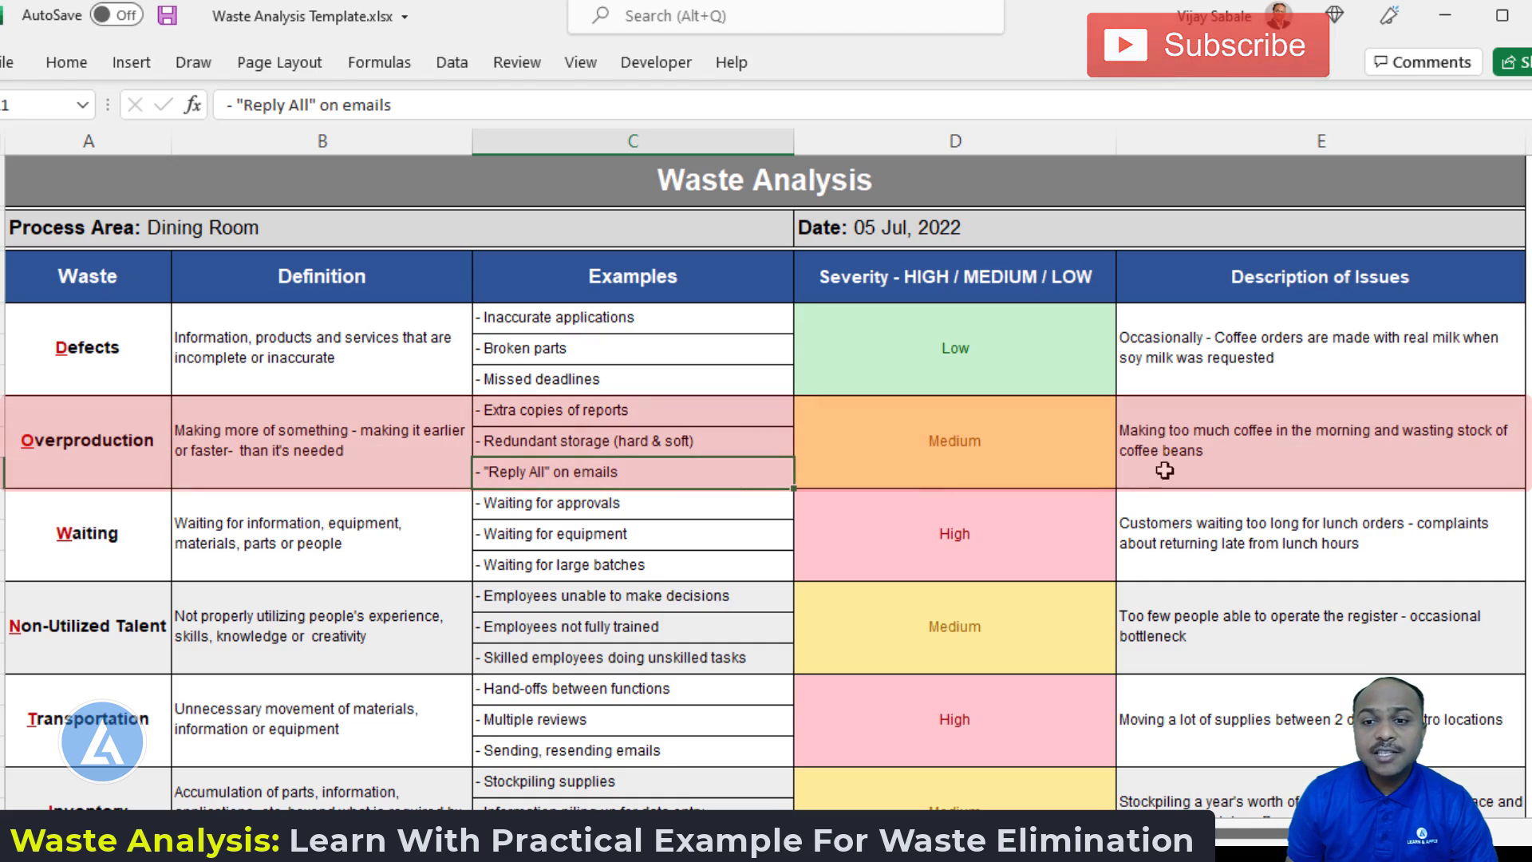
{"action": "left_click", "coordinate": [1215, 458]}
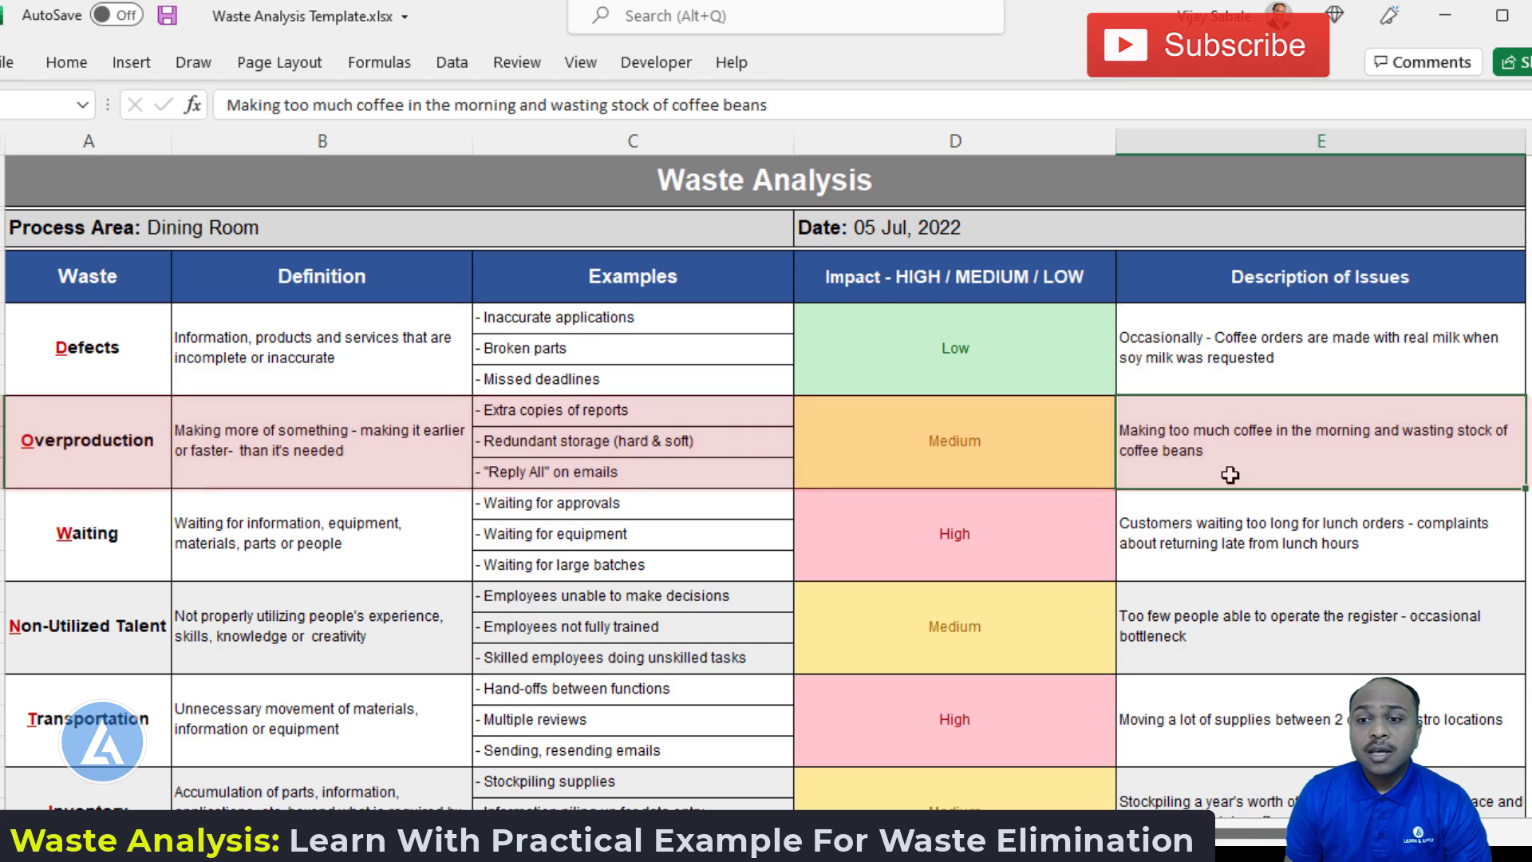
{"action": "left_click", "coordinate": [1054, 442]}
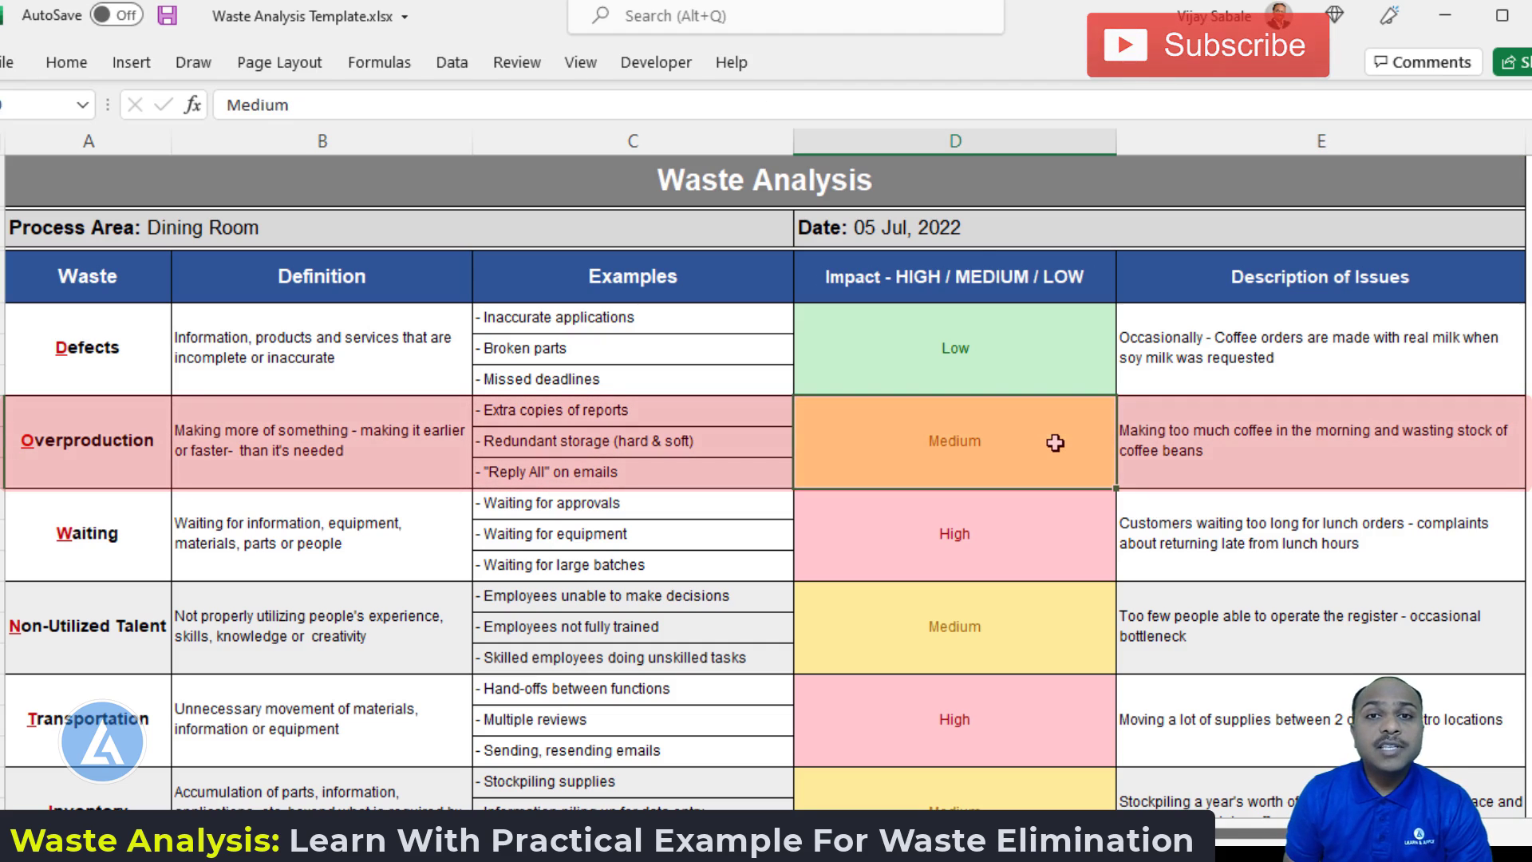
{"action": "left_click", "coordinate": [108, 564]}
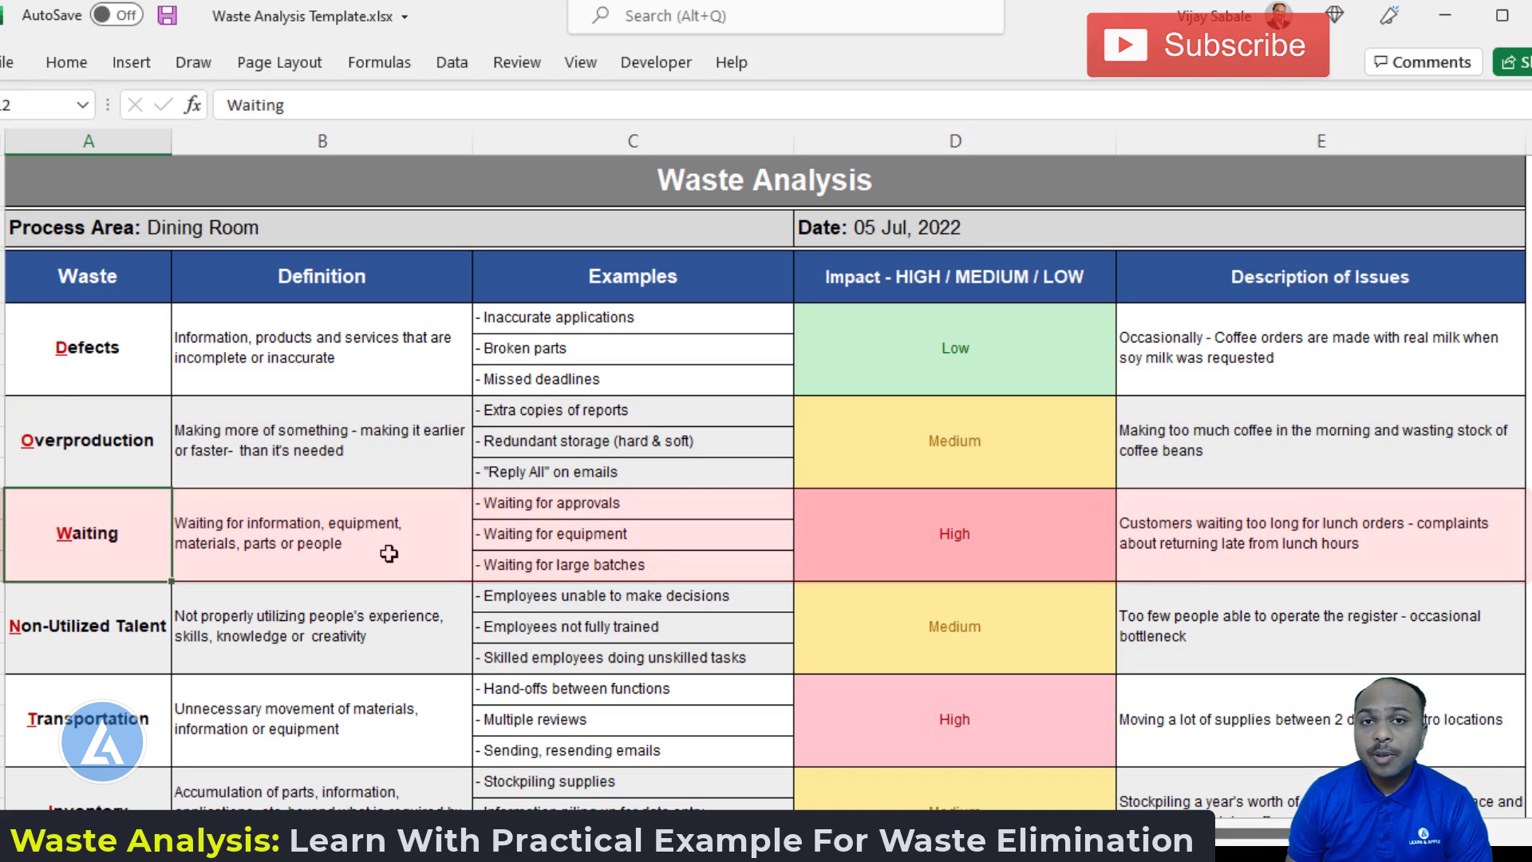
{"action": "left_click", "coordinate": [652, 504]}
{"action": "left_click", "coordinate": [658, 536]}
{"action": "left_click", "coordinate": [661, 565]}
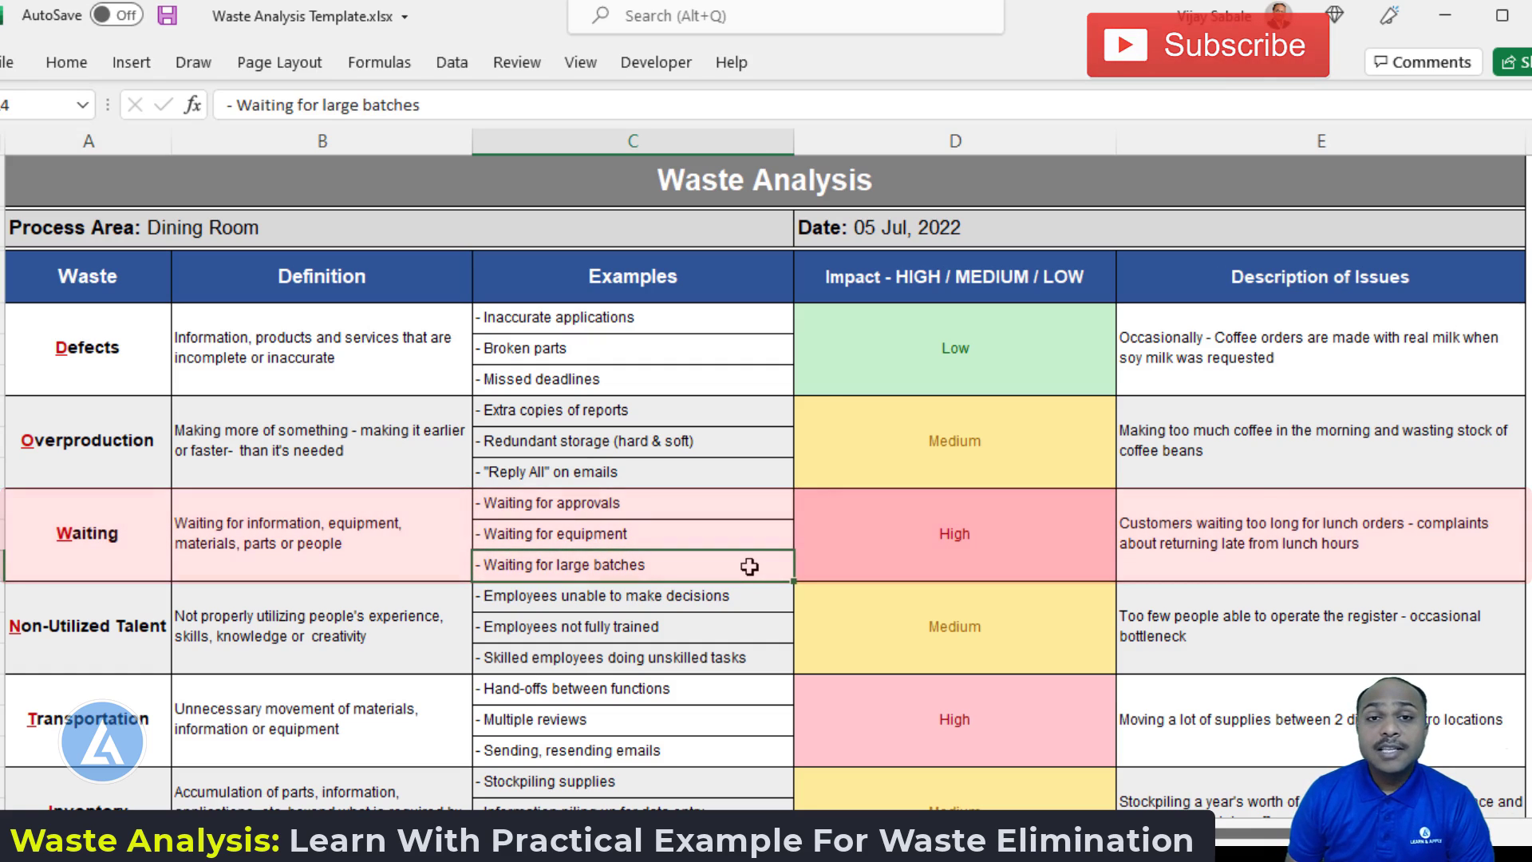
{"action": "left_click", "coordinate": [1274, 549]}
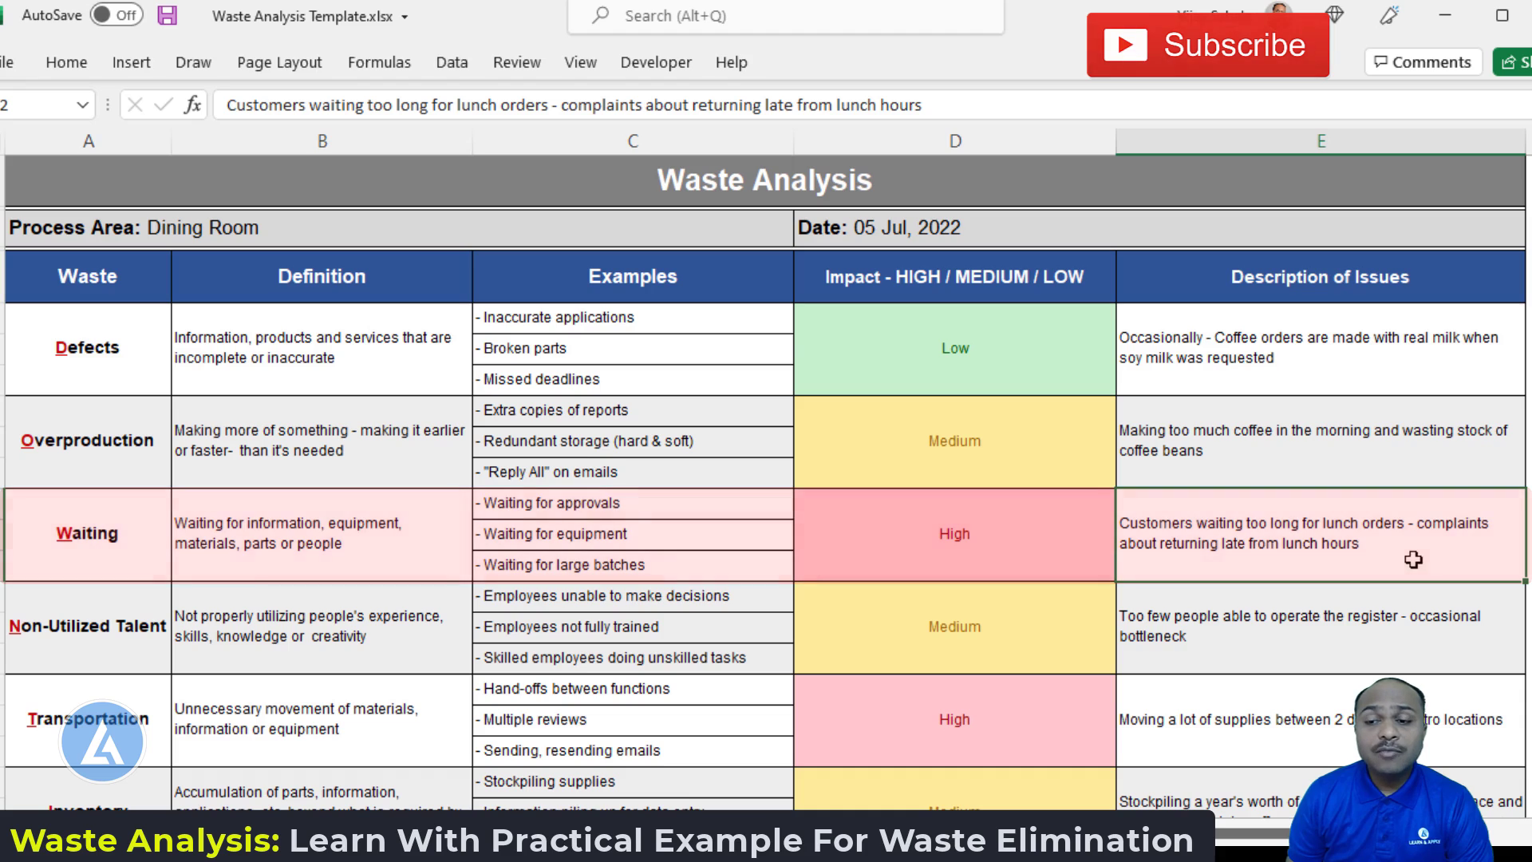
{"action": "left_click", "coordinate": [1051, 566]}
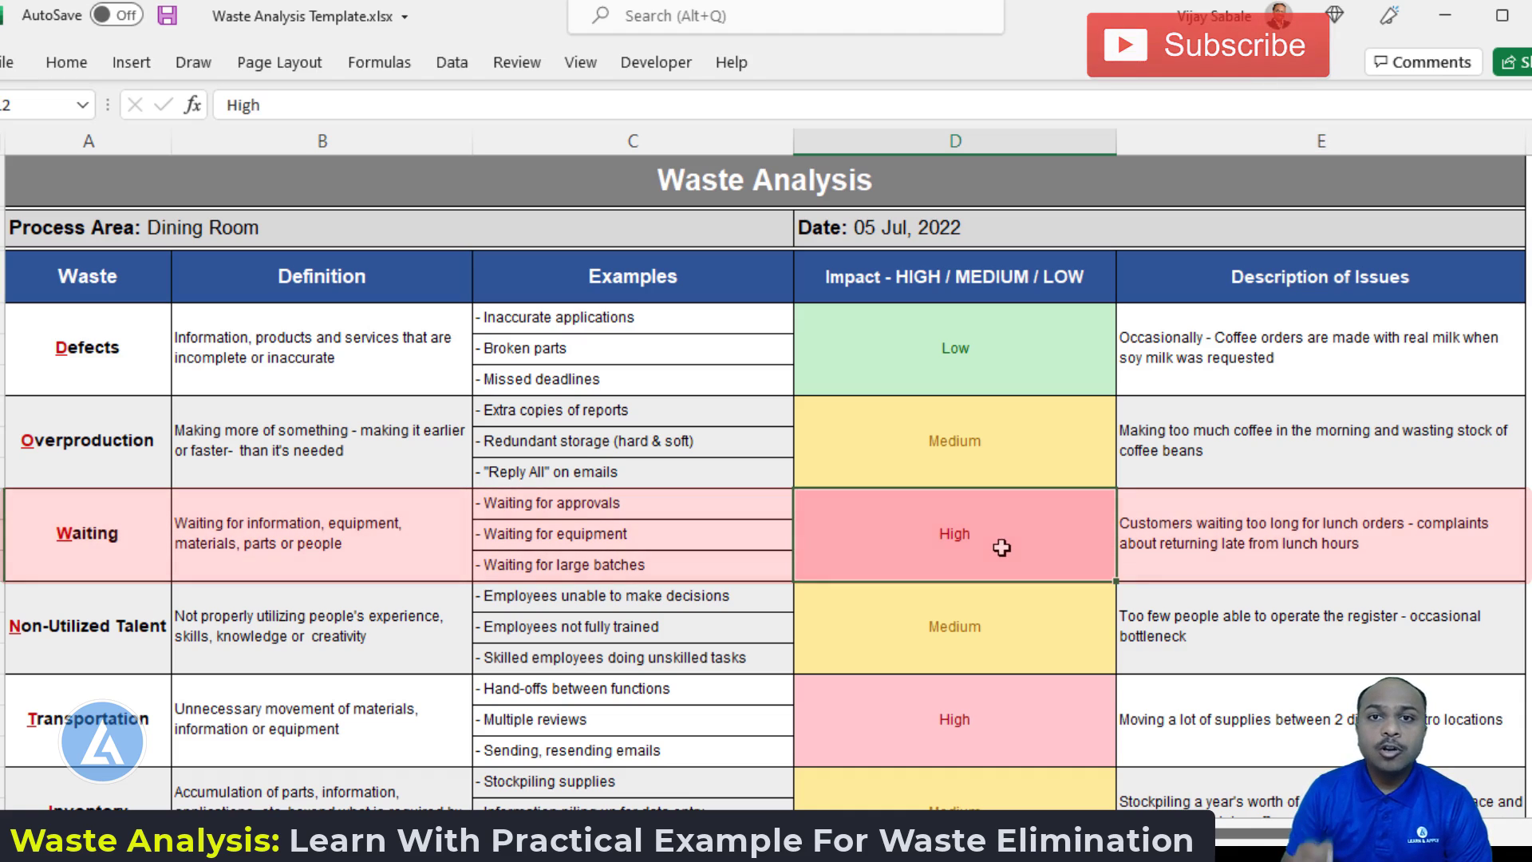
{"action": "left_click", "coordinate": [24, 653]}
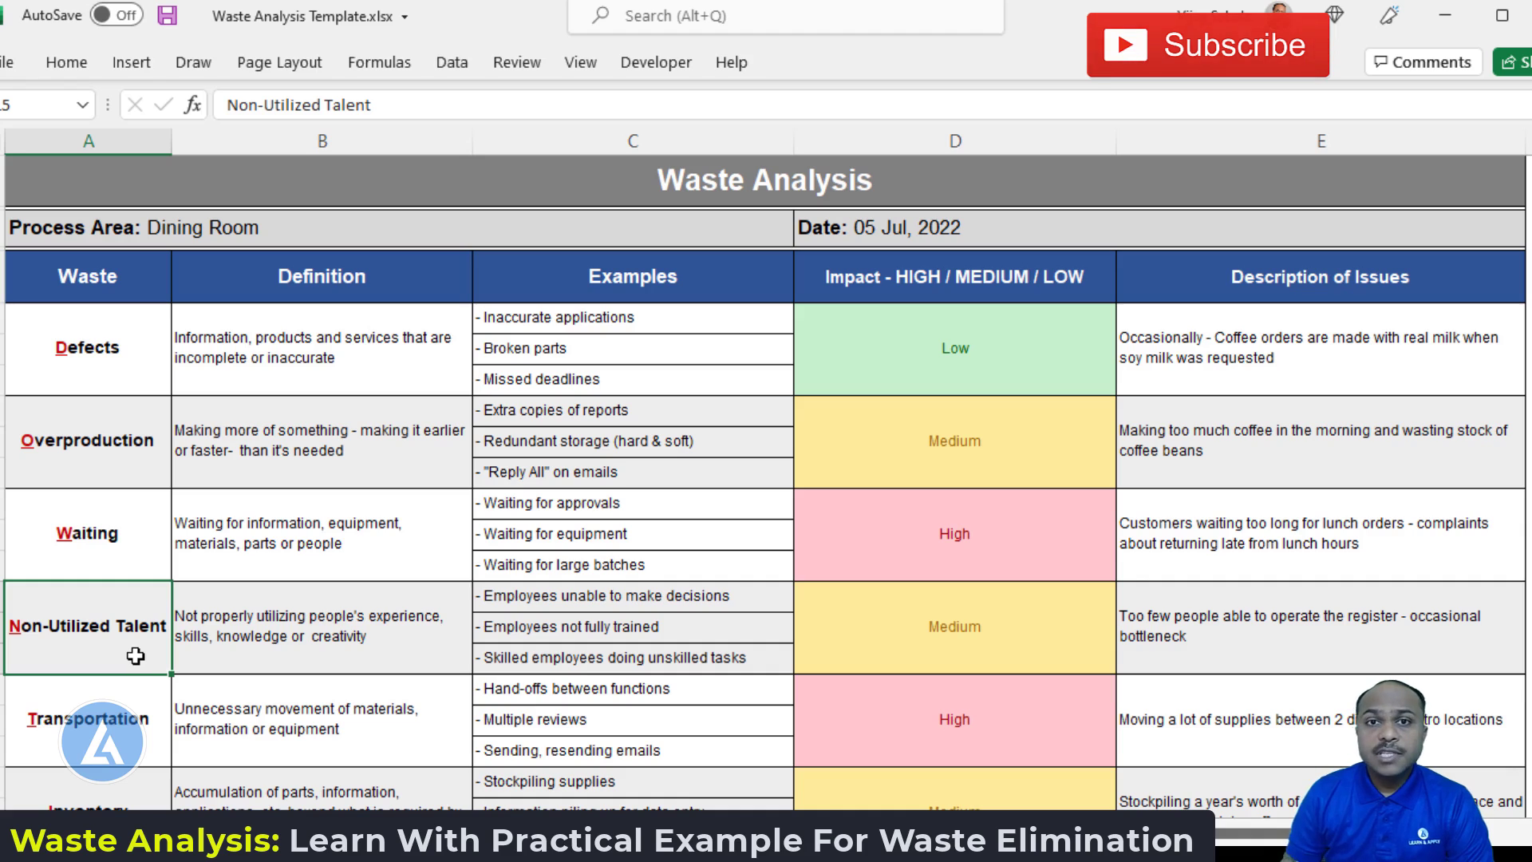
{"action": "left_click", "coordinate": [381, 646]}
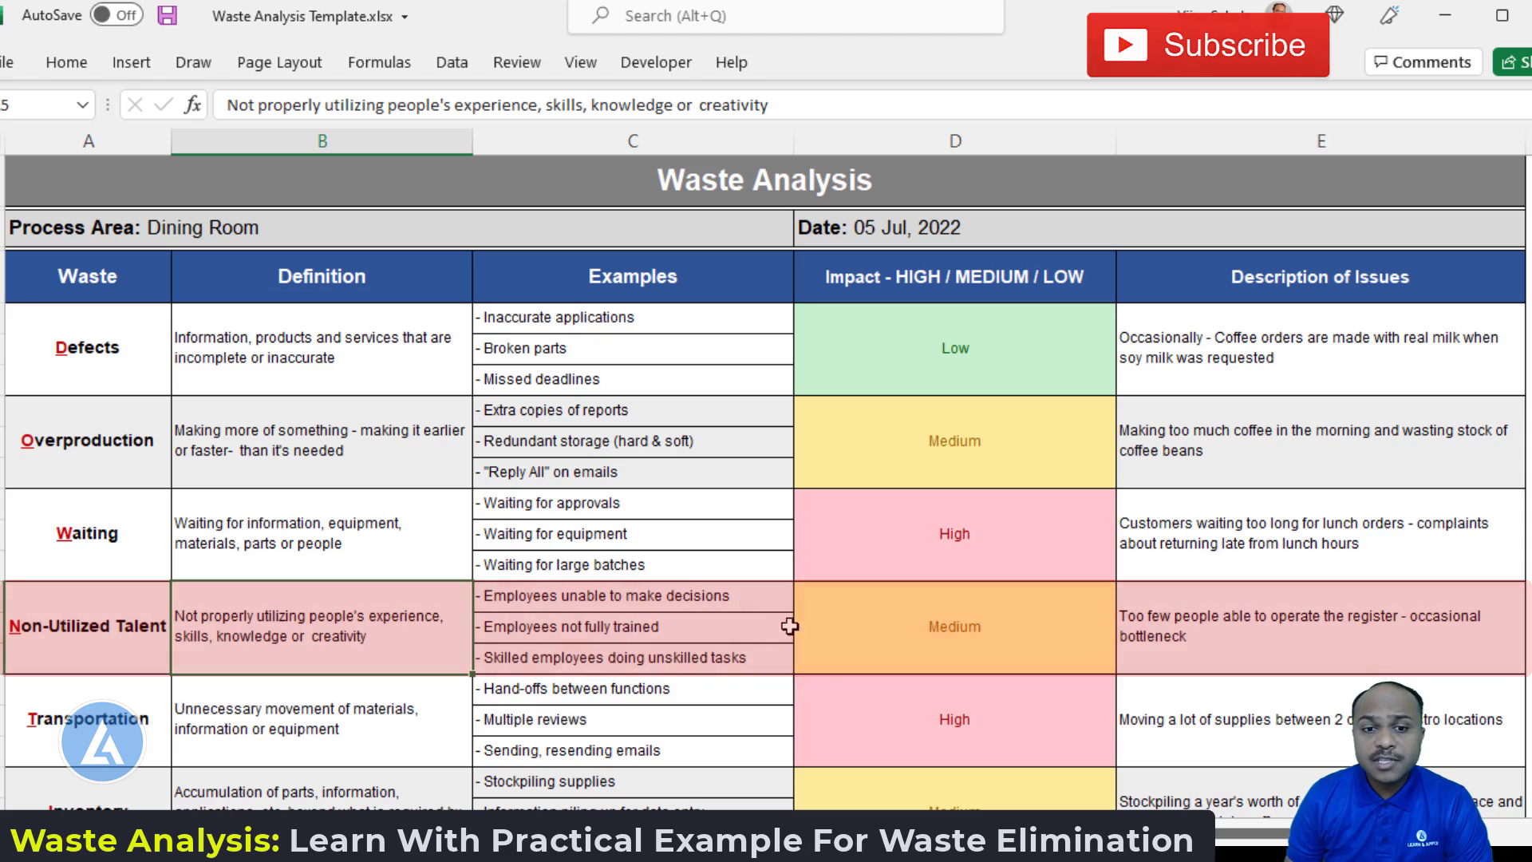
{"action": "left_click", "coordinate": [771, 594]}
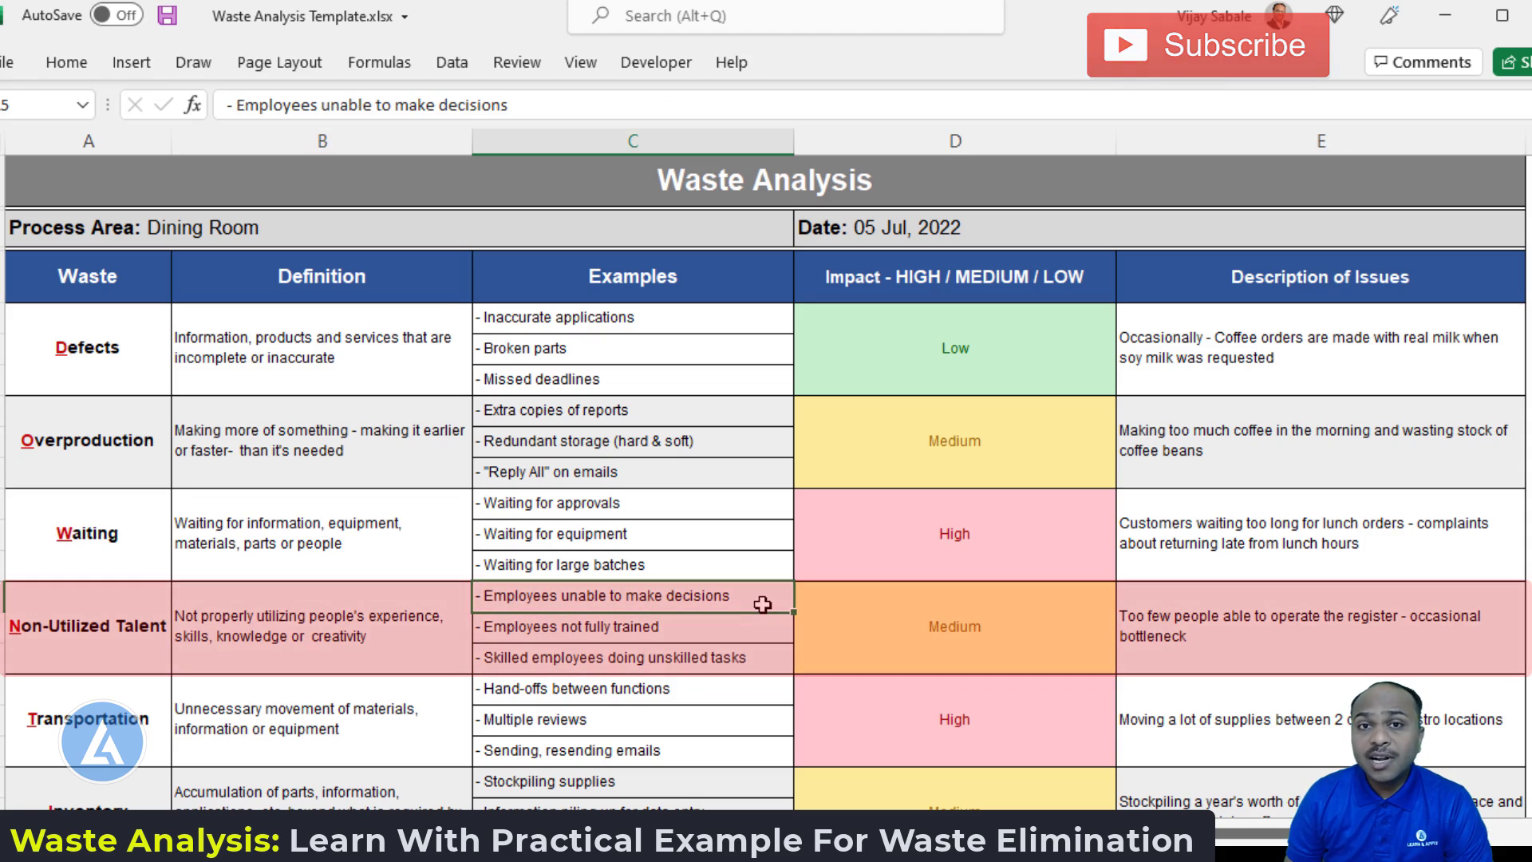
{"action": "left_click", "coordinate": [728, 630]}
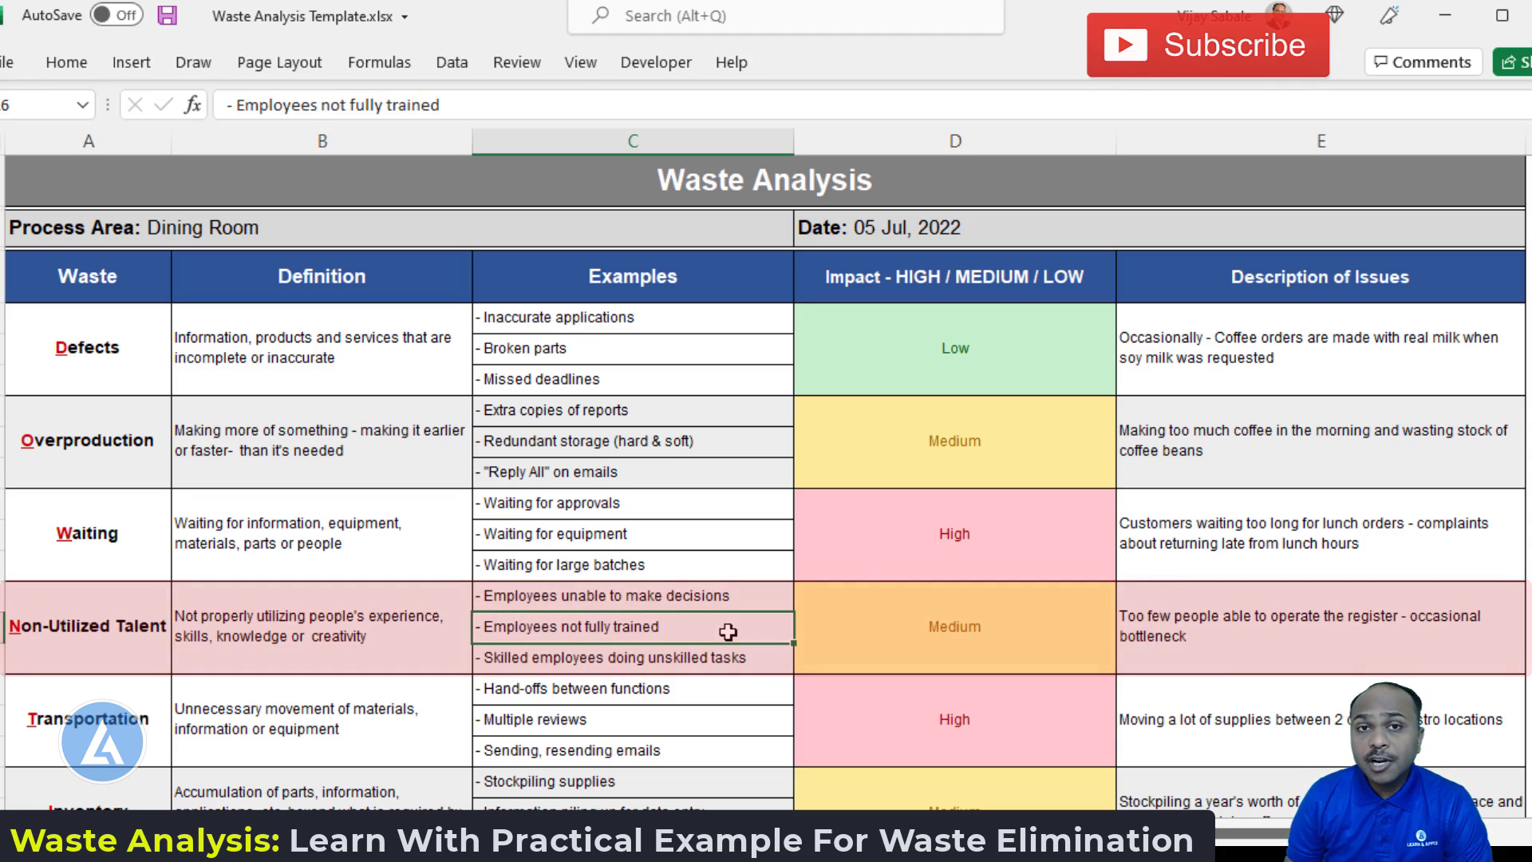
{"action": "left_click", "coordinate": [761, 665]}
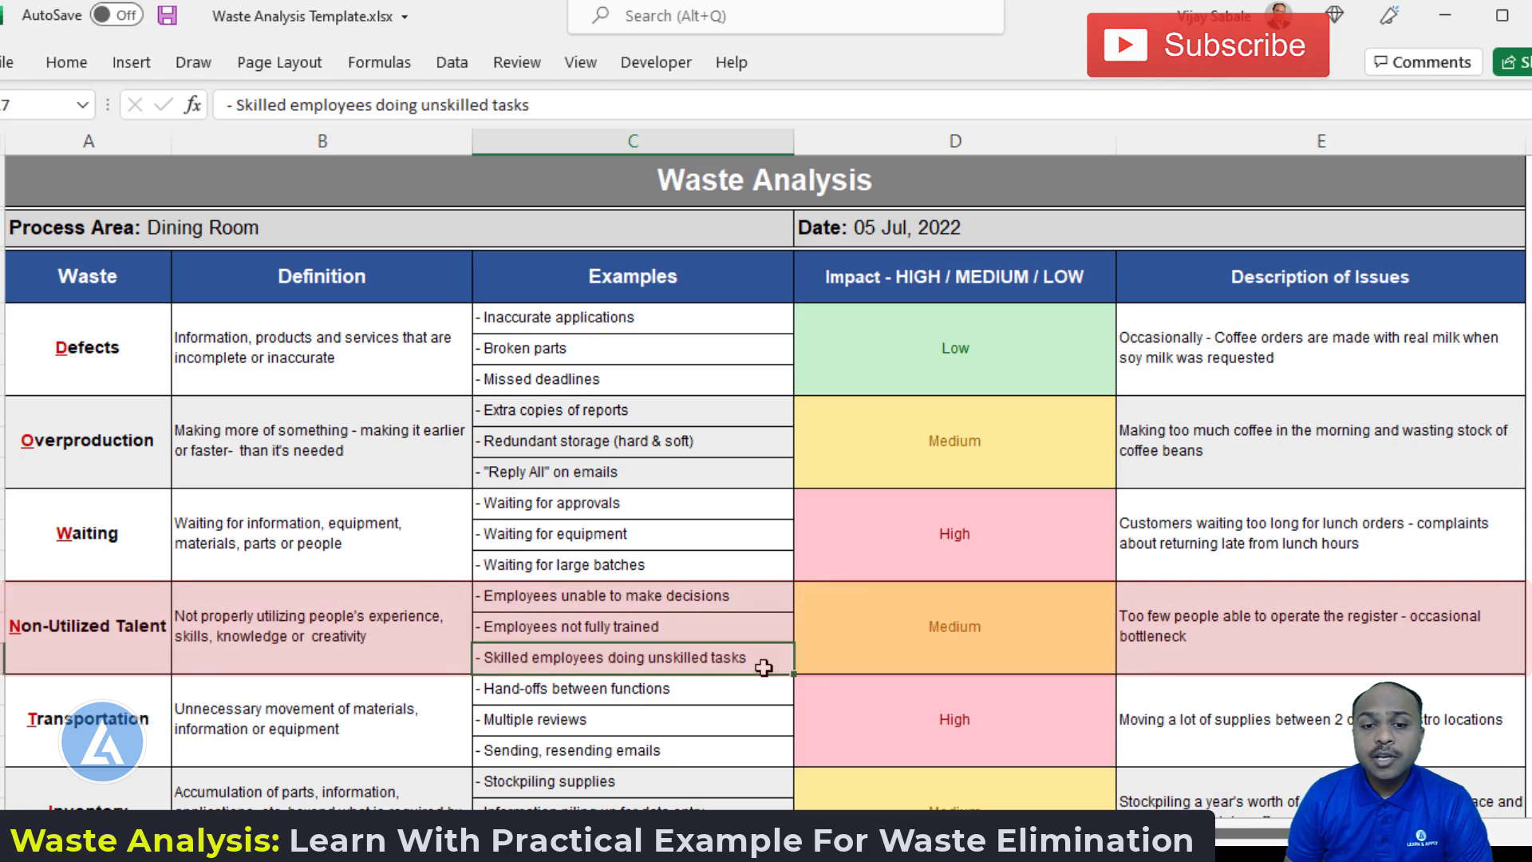
{"action": "key", "text": "Right"}
{"action": "key", "text": "Right"}
{"action": "left_click", "coordinate": [691, 660]}
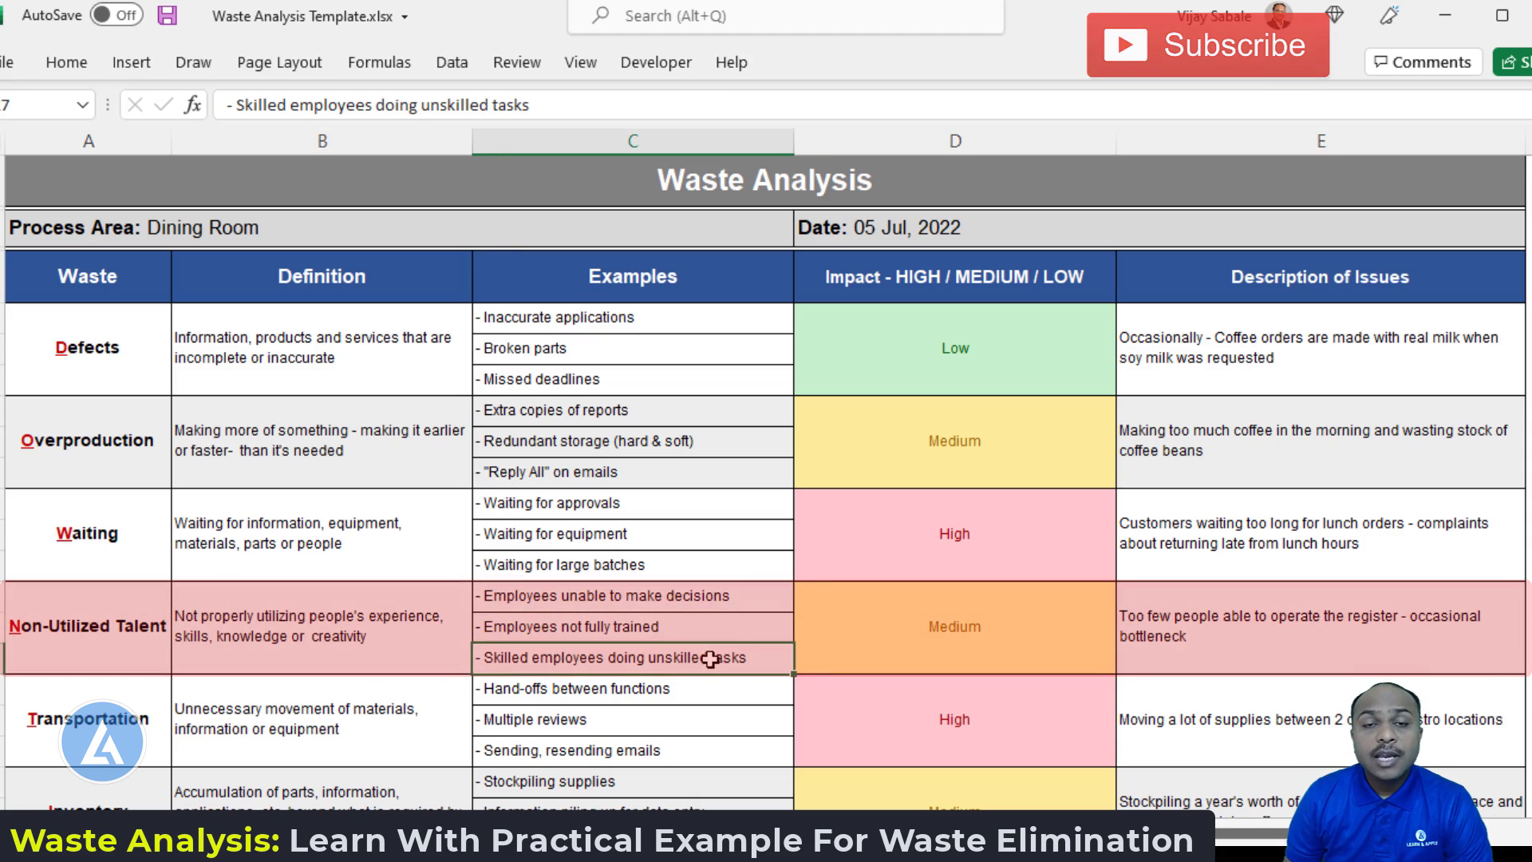
{"action": "left_click", "coordinate": [1190, 641]}
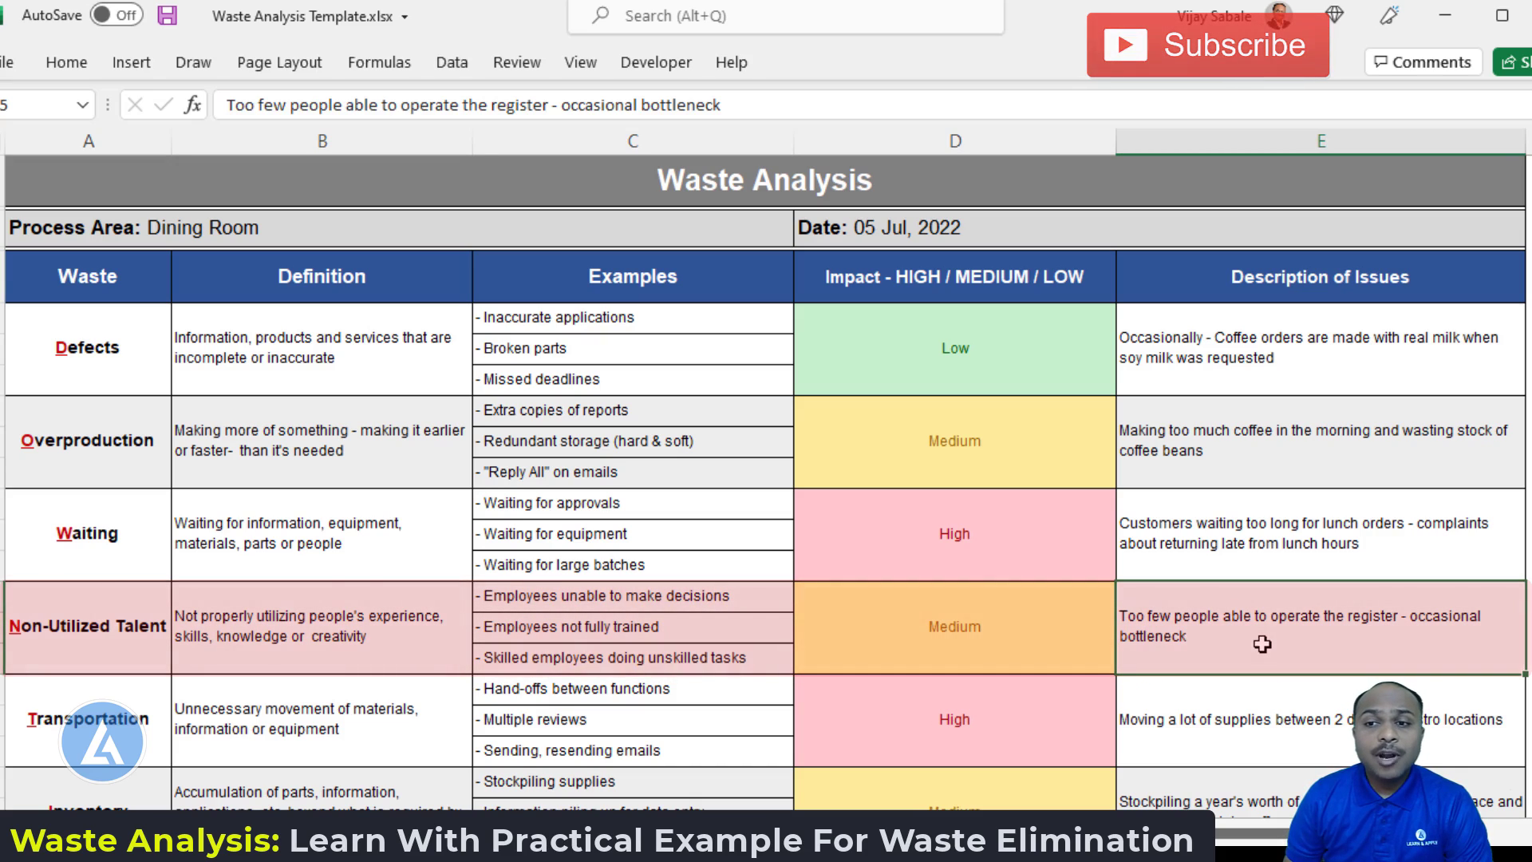
{"action": "left_click", "coordinate": [1002, 650]}
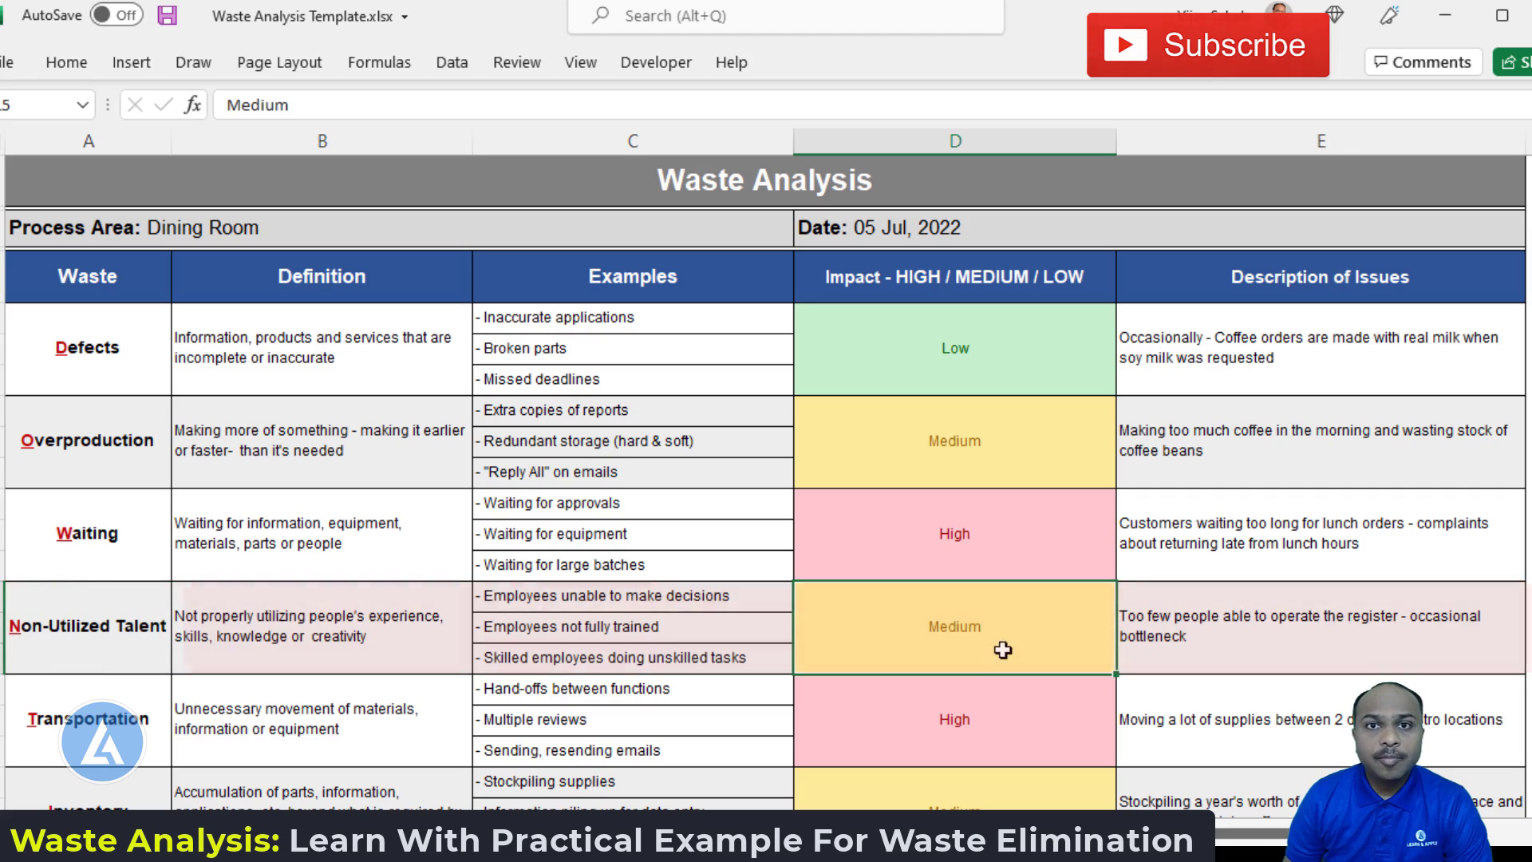
{"action": "left_click", "coordinate": [133, 735]}
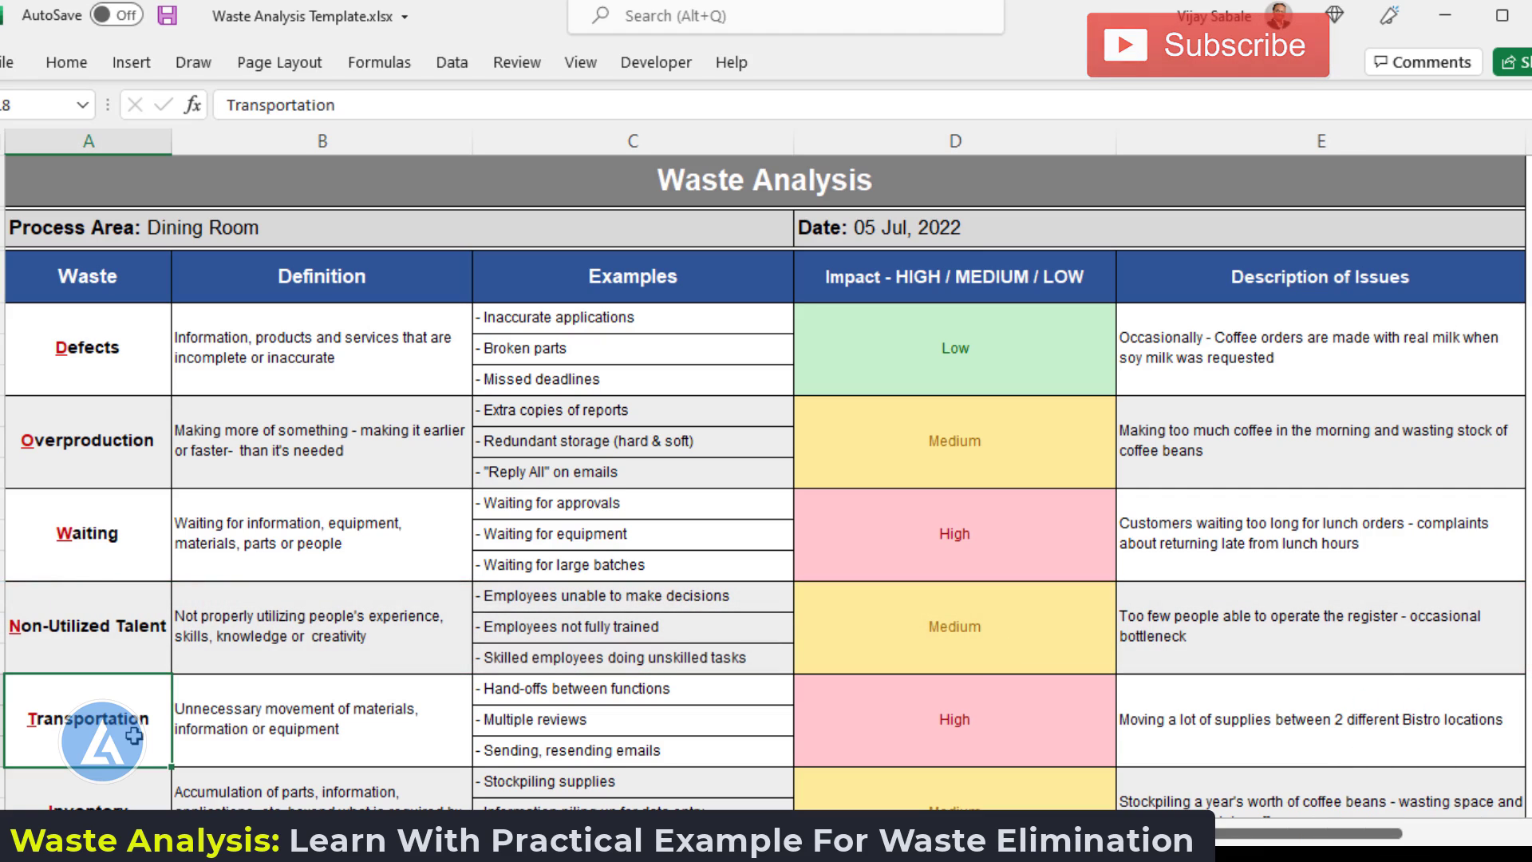
{"action": "left_click", "coordinate": [404, 741]}
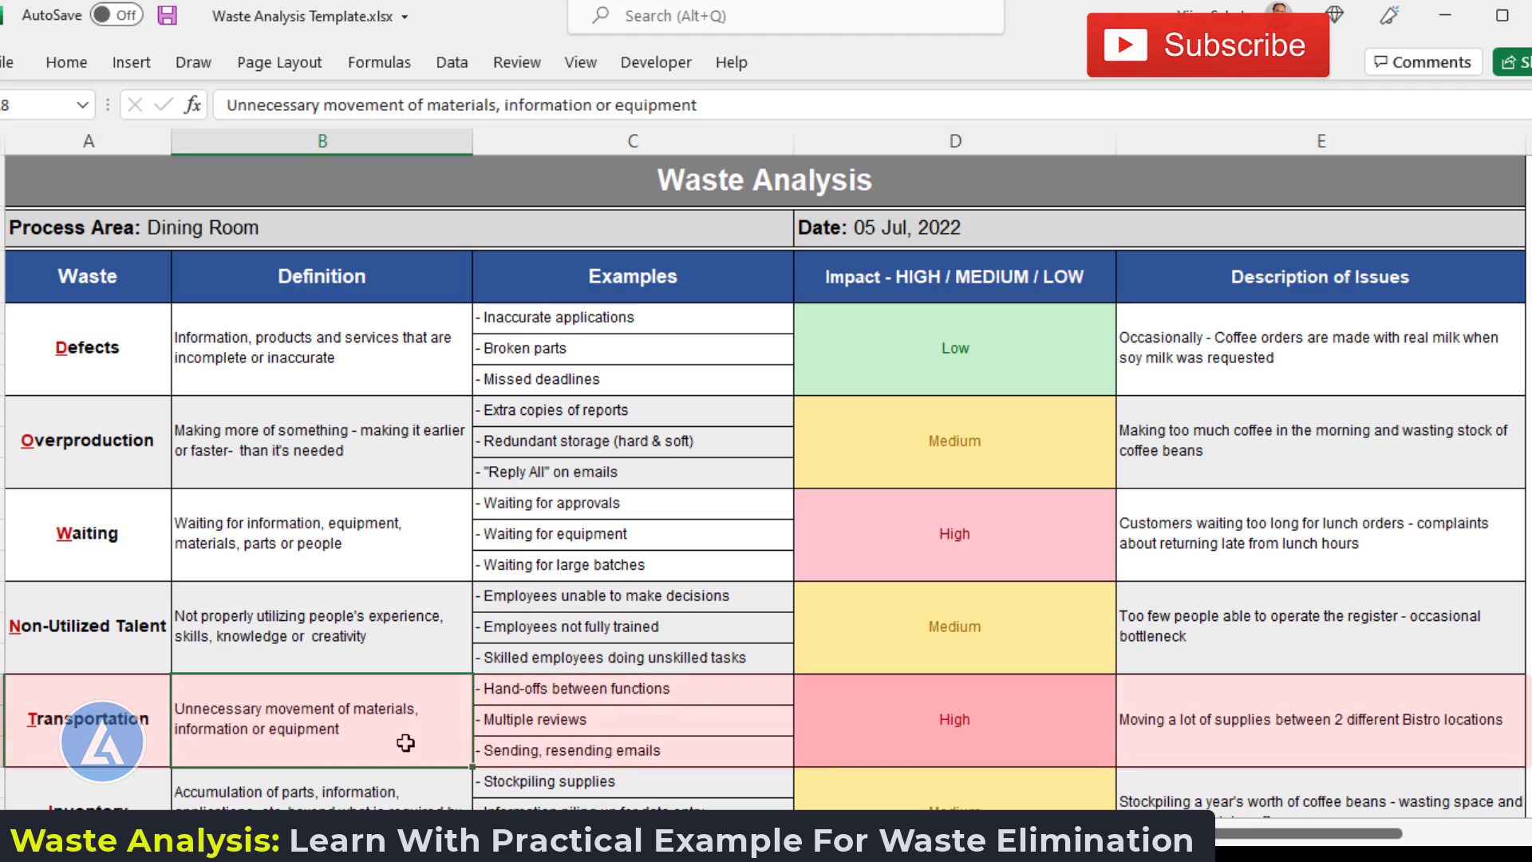
{"action": "left_click", "coordinate": [713, 692]}
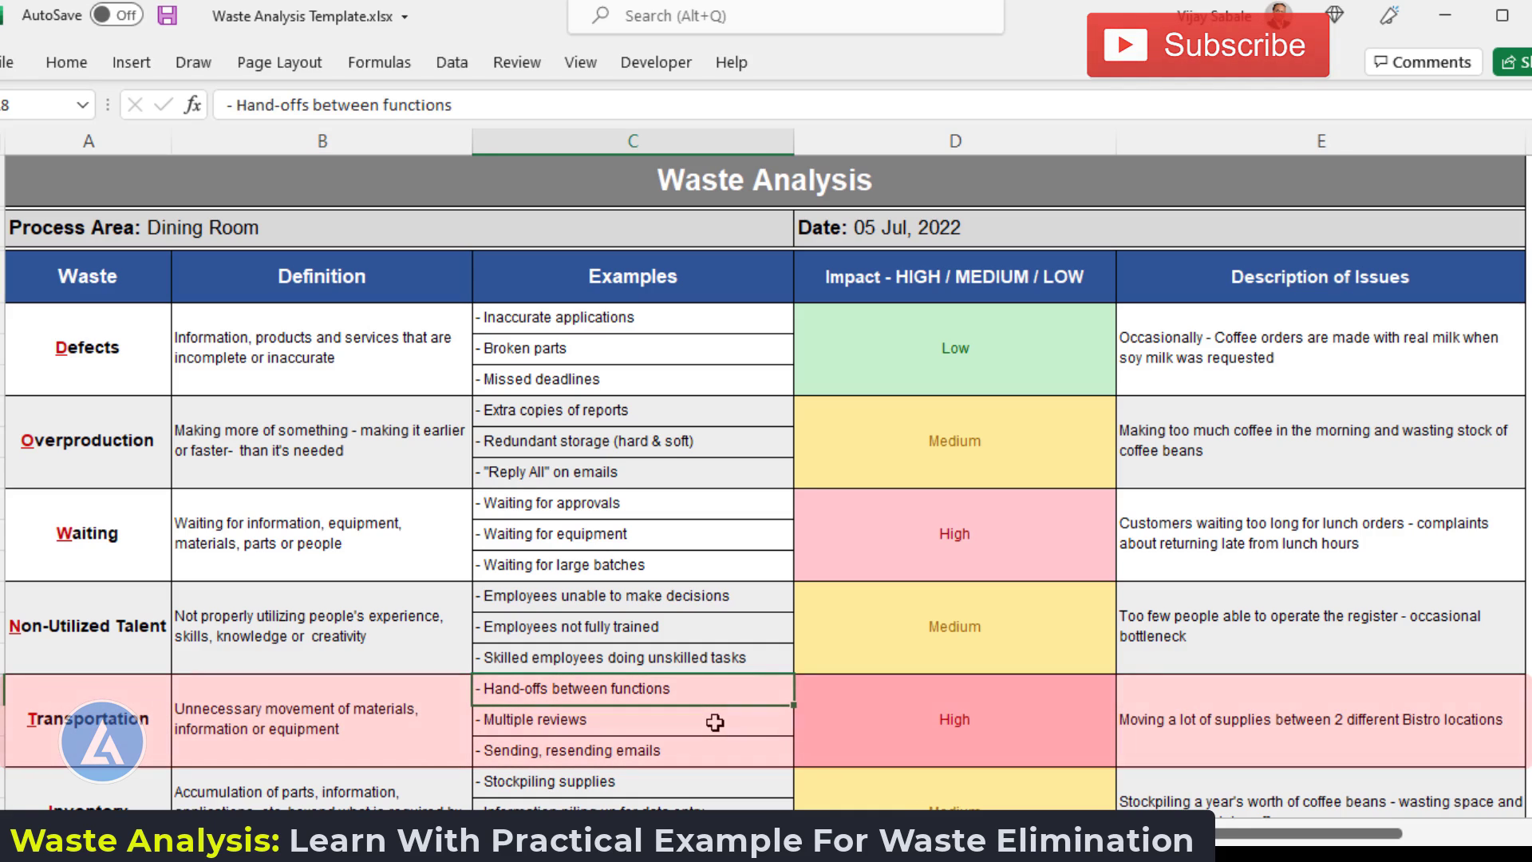
{"action": "left_click", "coordinate": [702, 754]}
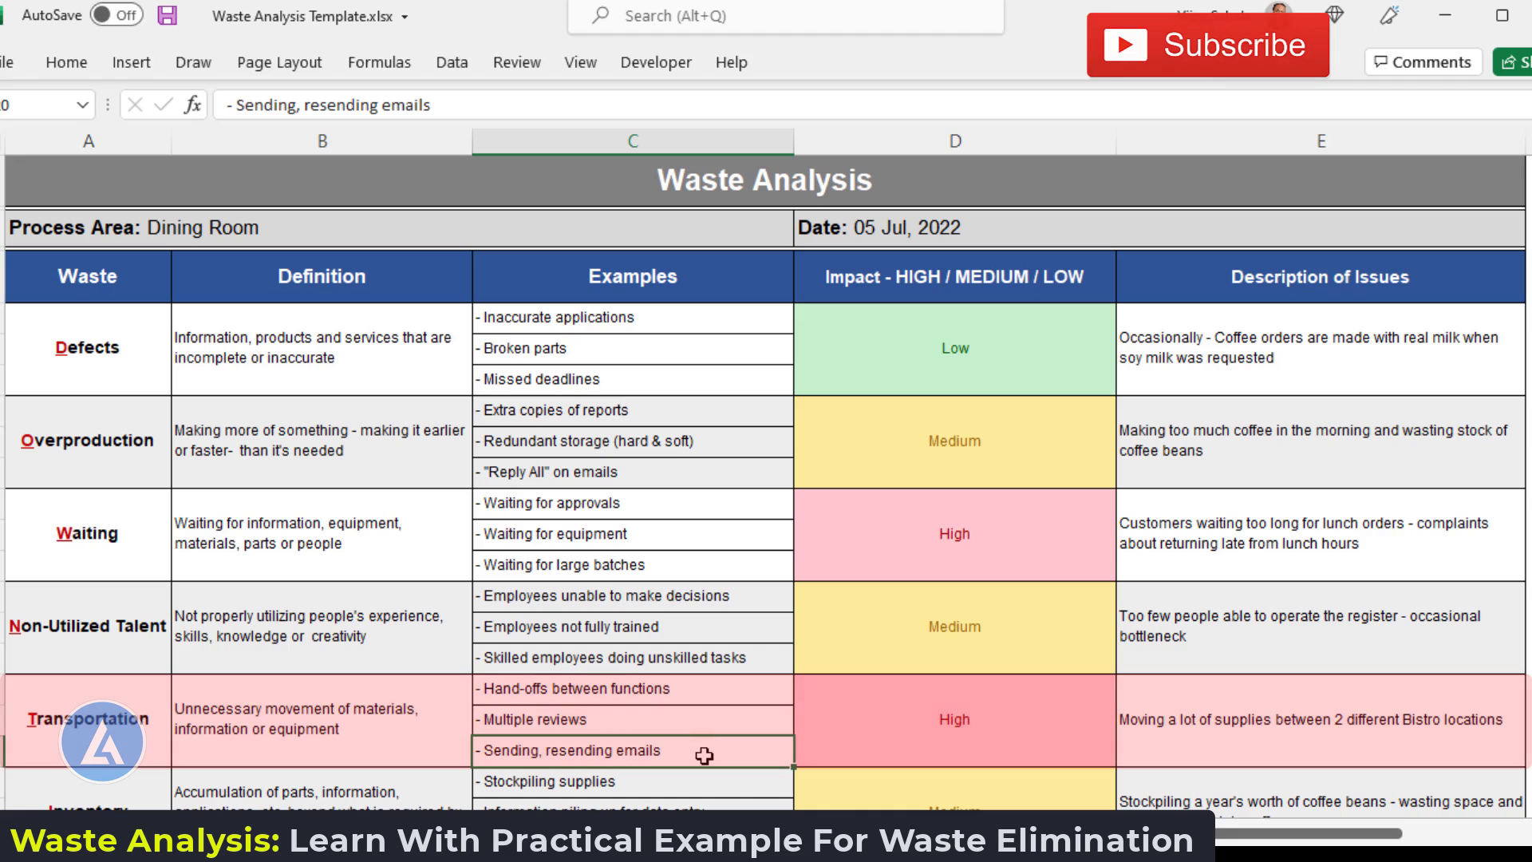
{"action": "left_click", "coordinate": [1154, 745]}
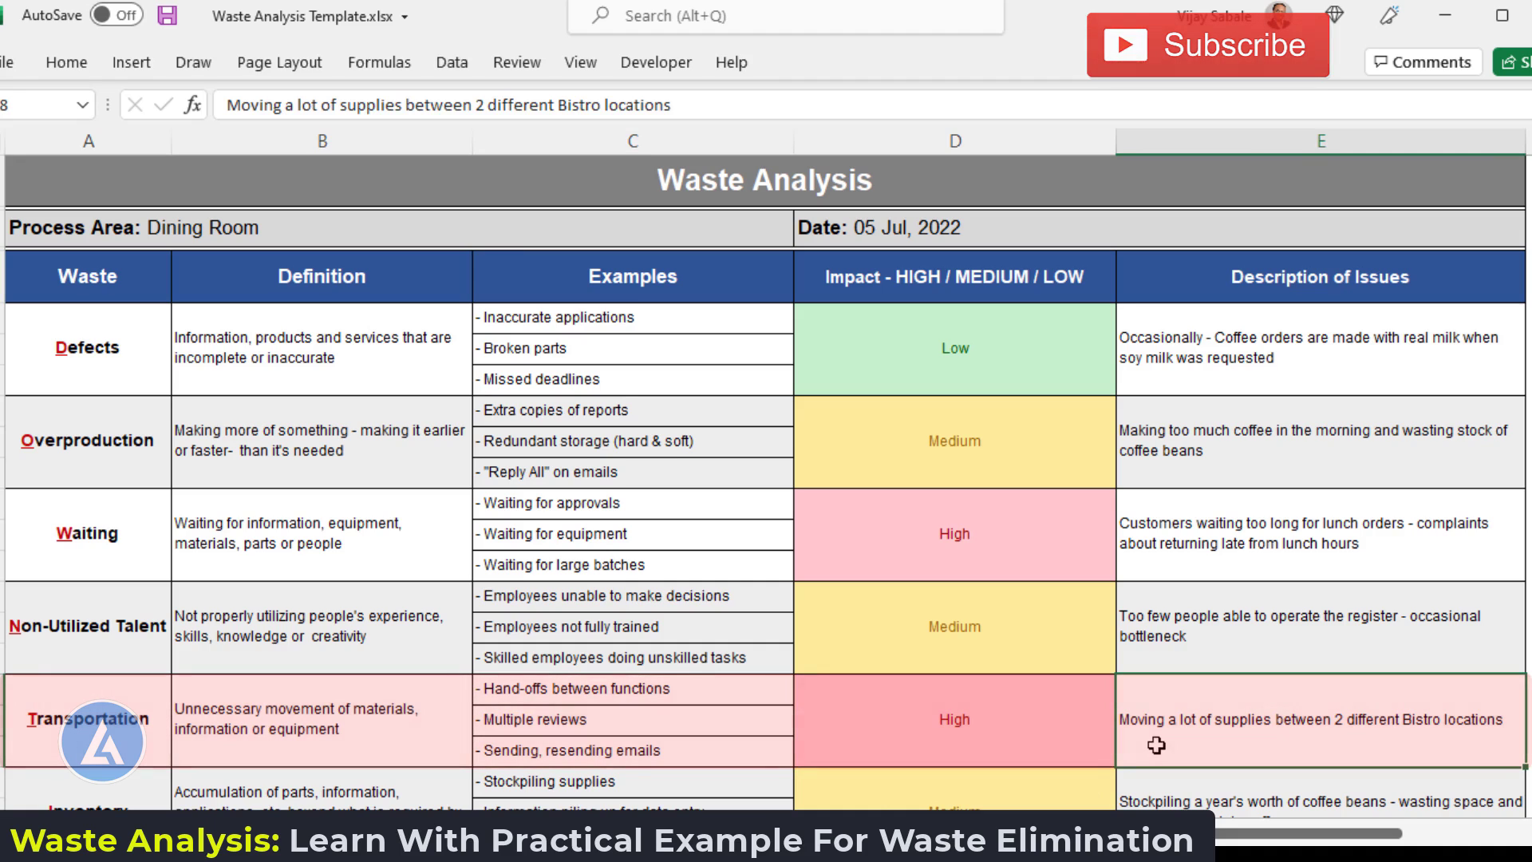
{"action": "left_click", "coordinate": [1049, 733]}
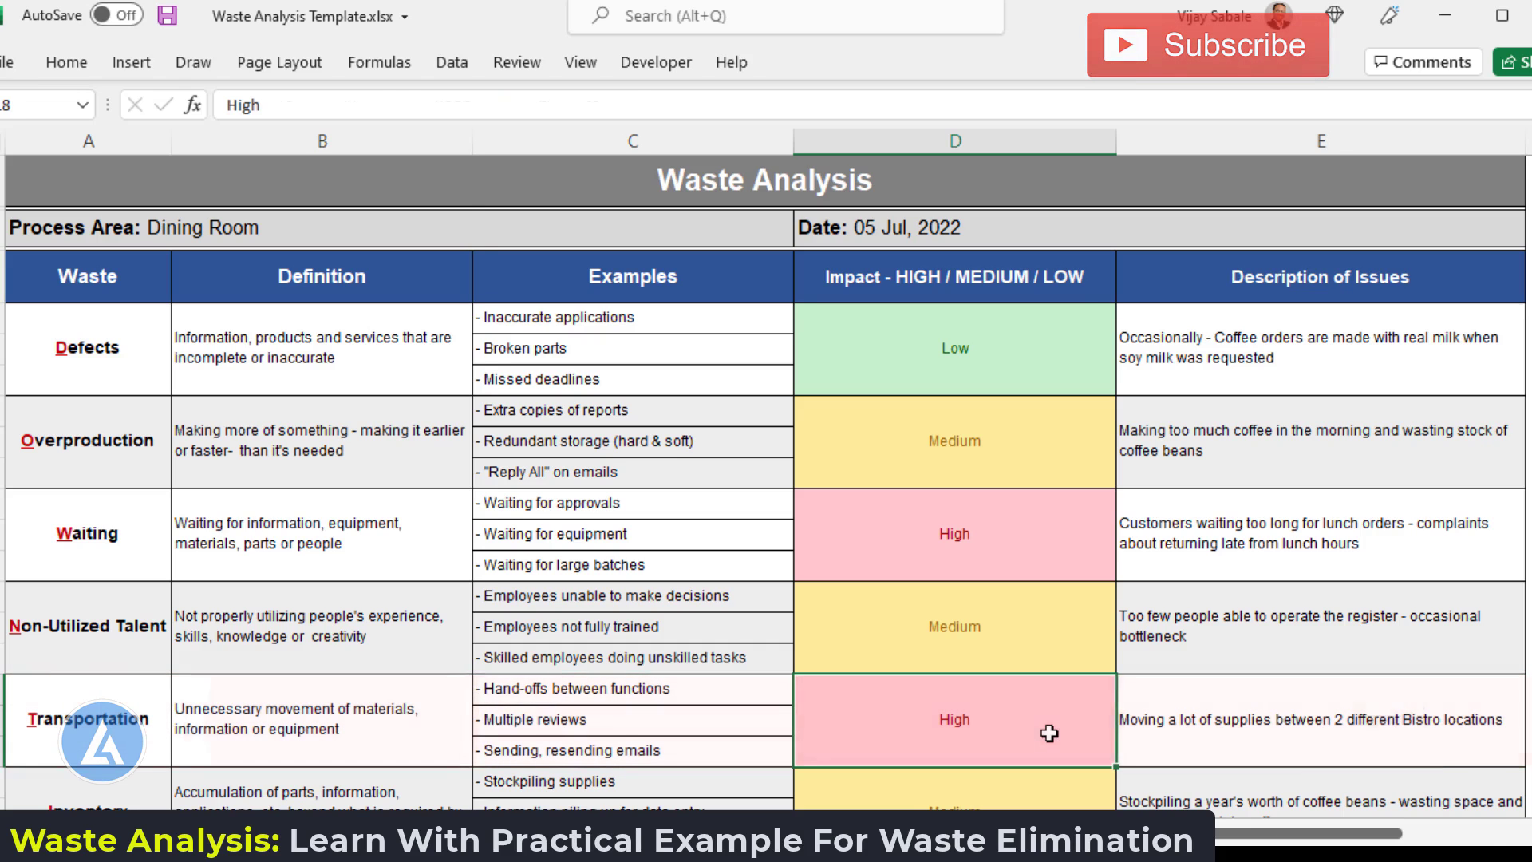
{"action": "key", "text": "Right"}
{"action": "scroll", "coordinate": [764, 558], "scroll_direction": "down", "scroll_amount": 2}
{"action": "scroll", "coordinate": [368, 538], "scroll_direction": "down", "scroll_amount": 1}
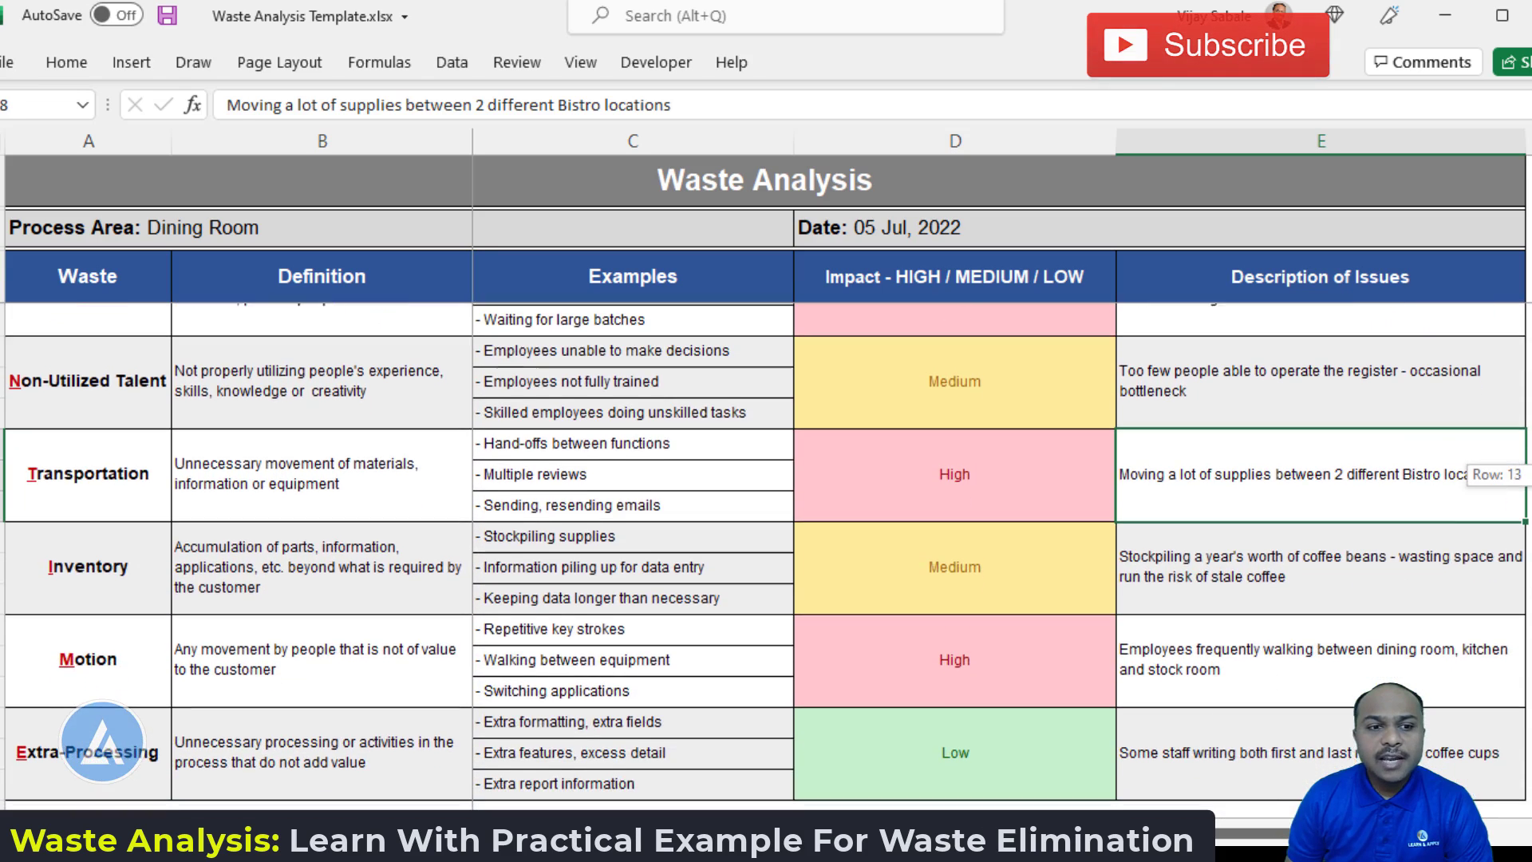
{"action": "left_click", "coordinate": [345, 585]}
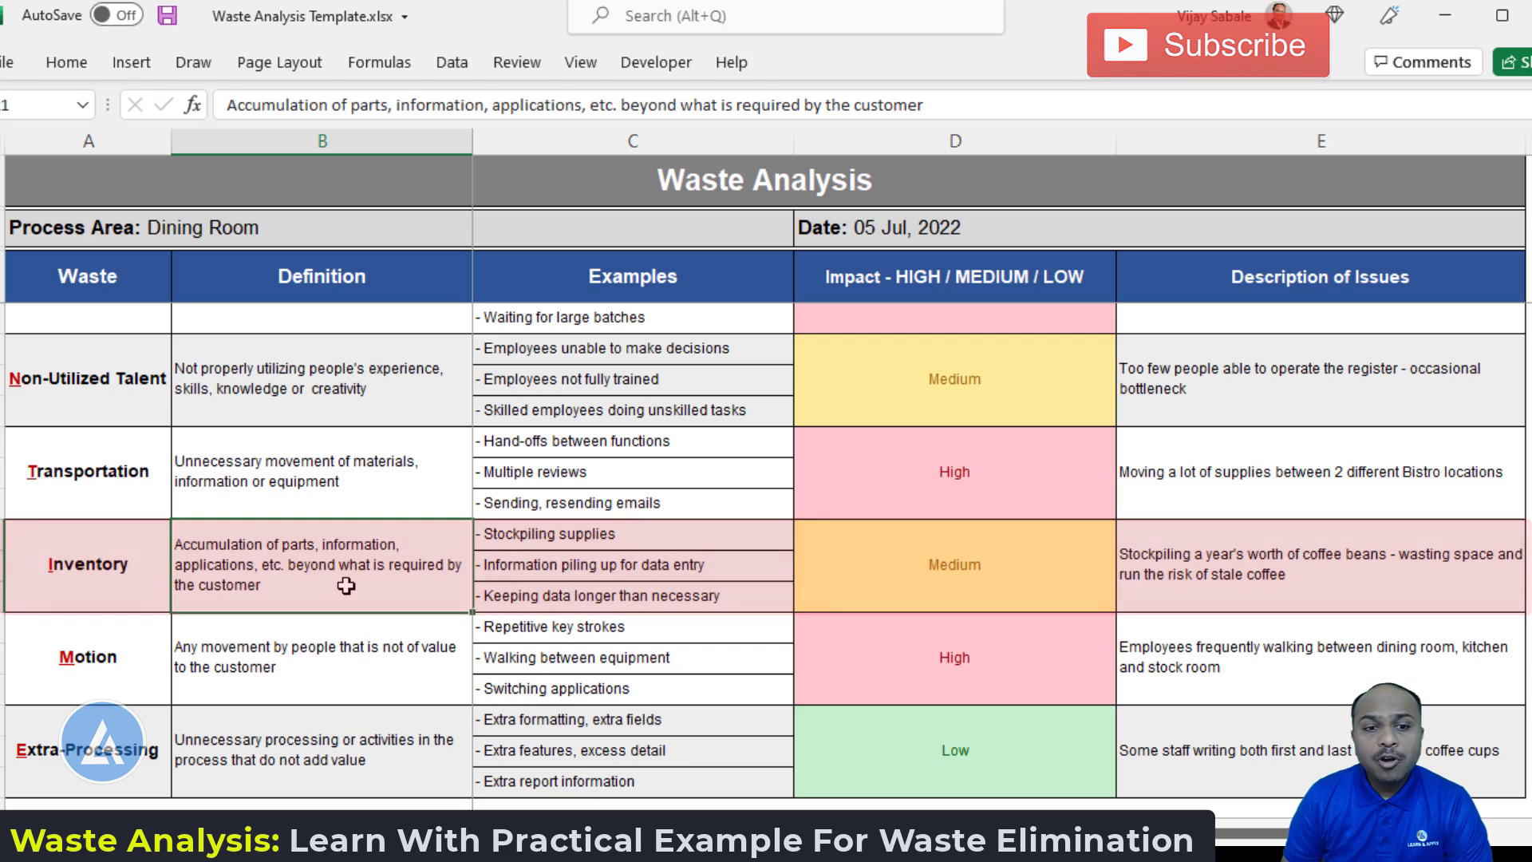
{"action": "left_click", "coordinate": [714, 538]}
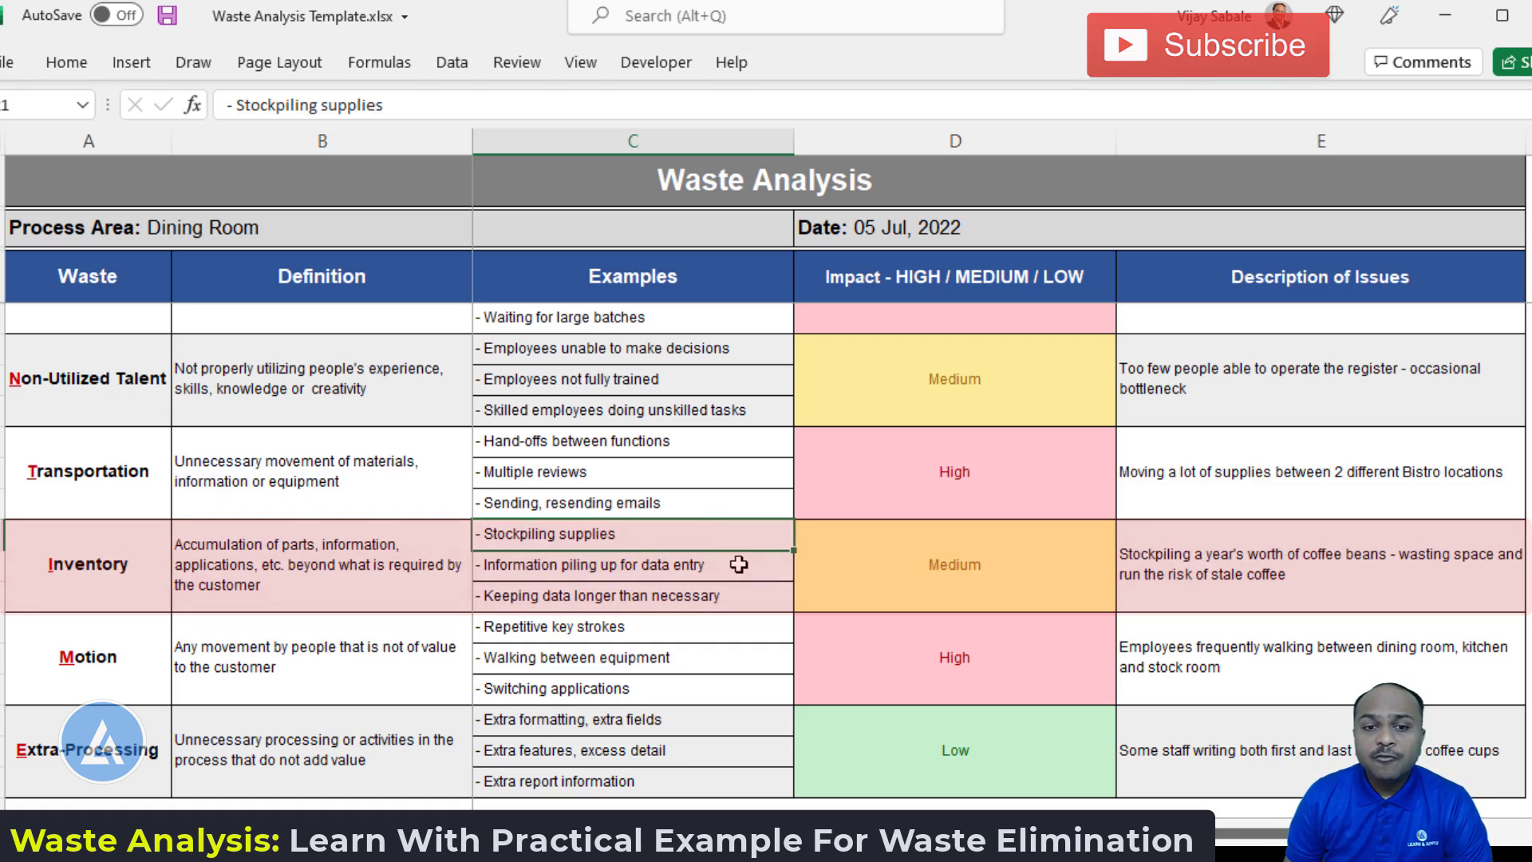
{"action": "left_click", "coordinate": [739, 567]}
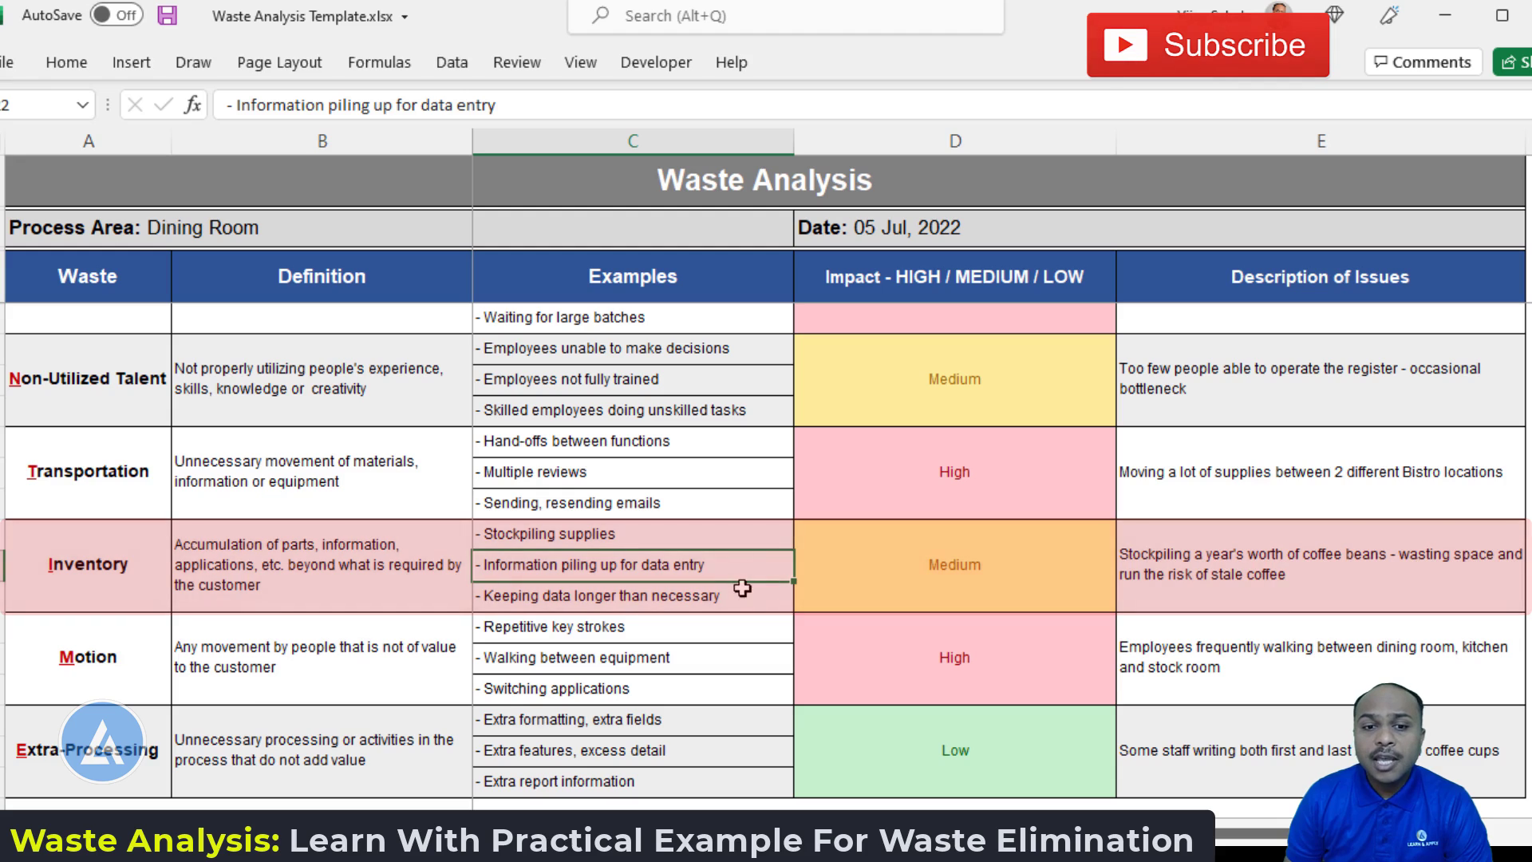
{"action": "left_click", "coordinate": [751, 600]}
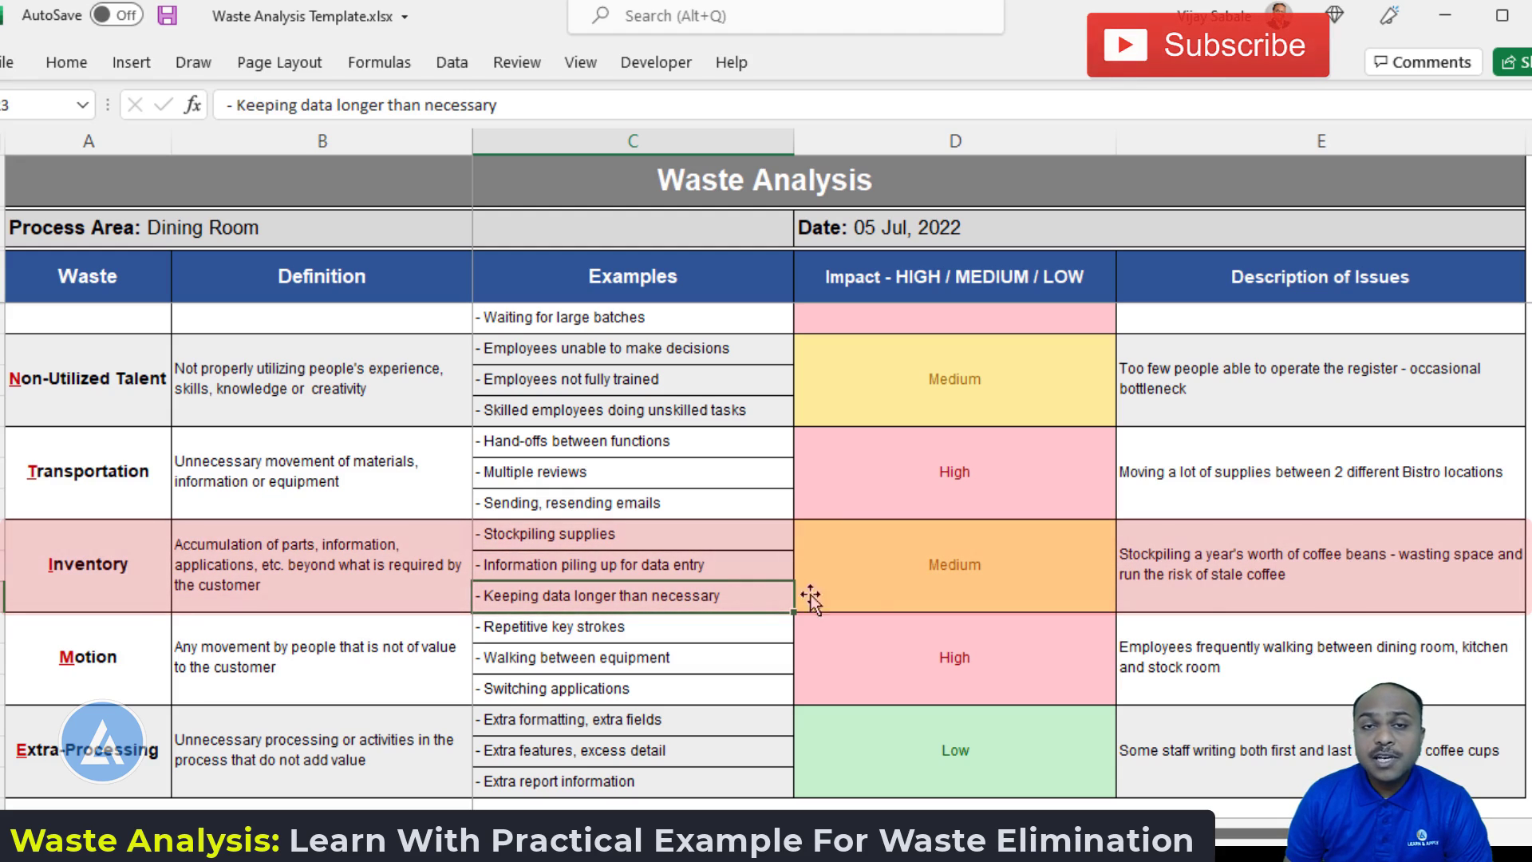
{"action": "left_click", "coordinate": [1337, 584]}
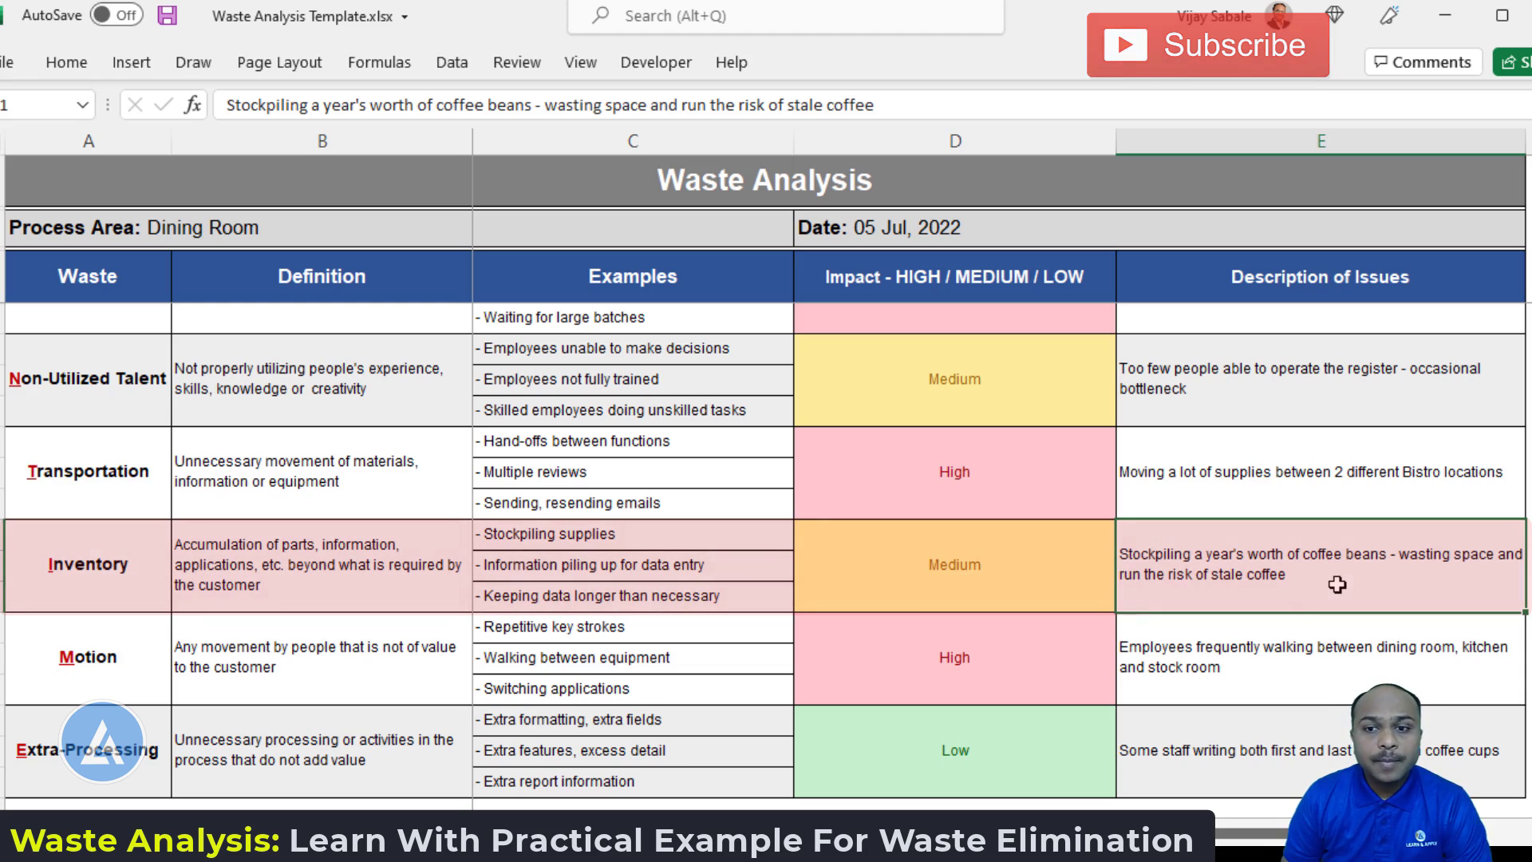
{"action": "left_click", "coordinate": [1004, 560]}
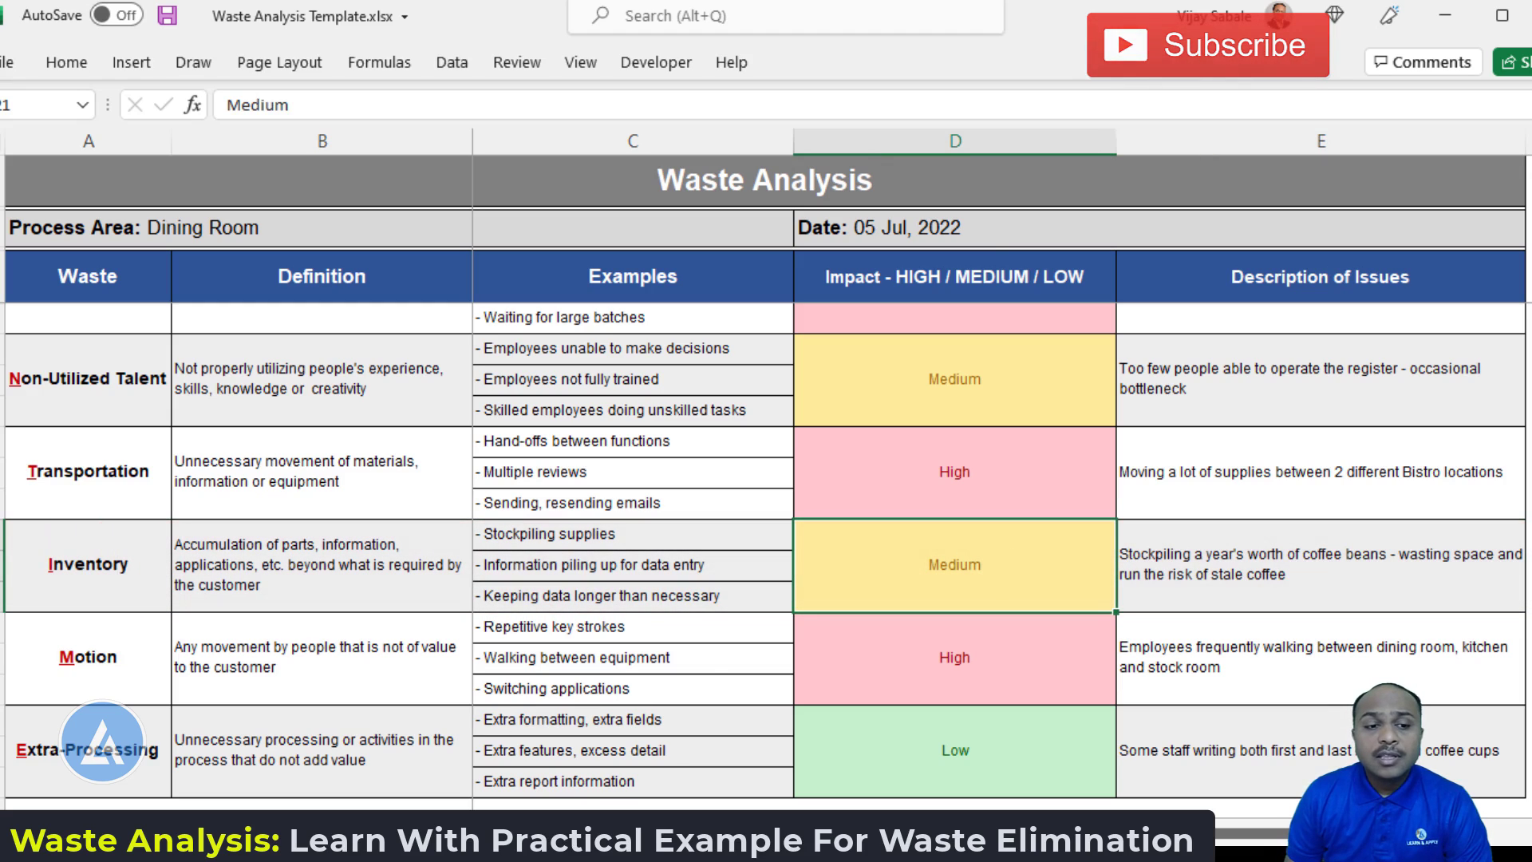
{"action": "left_click", "coordinate": [121, 680]}
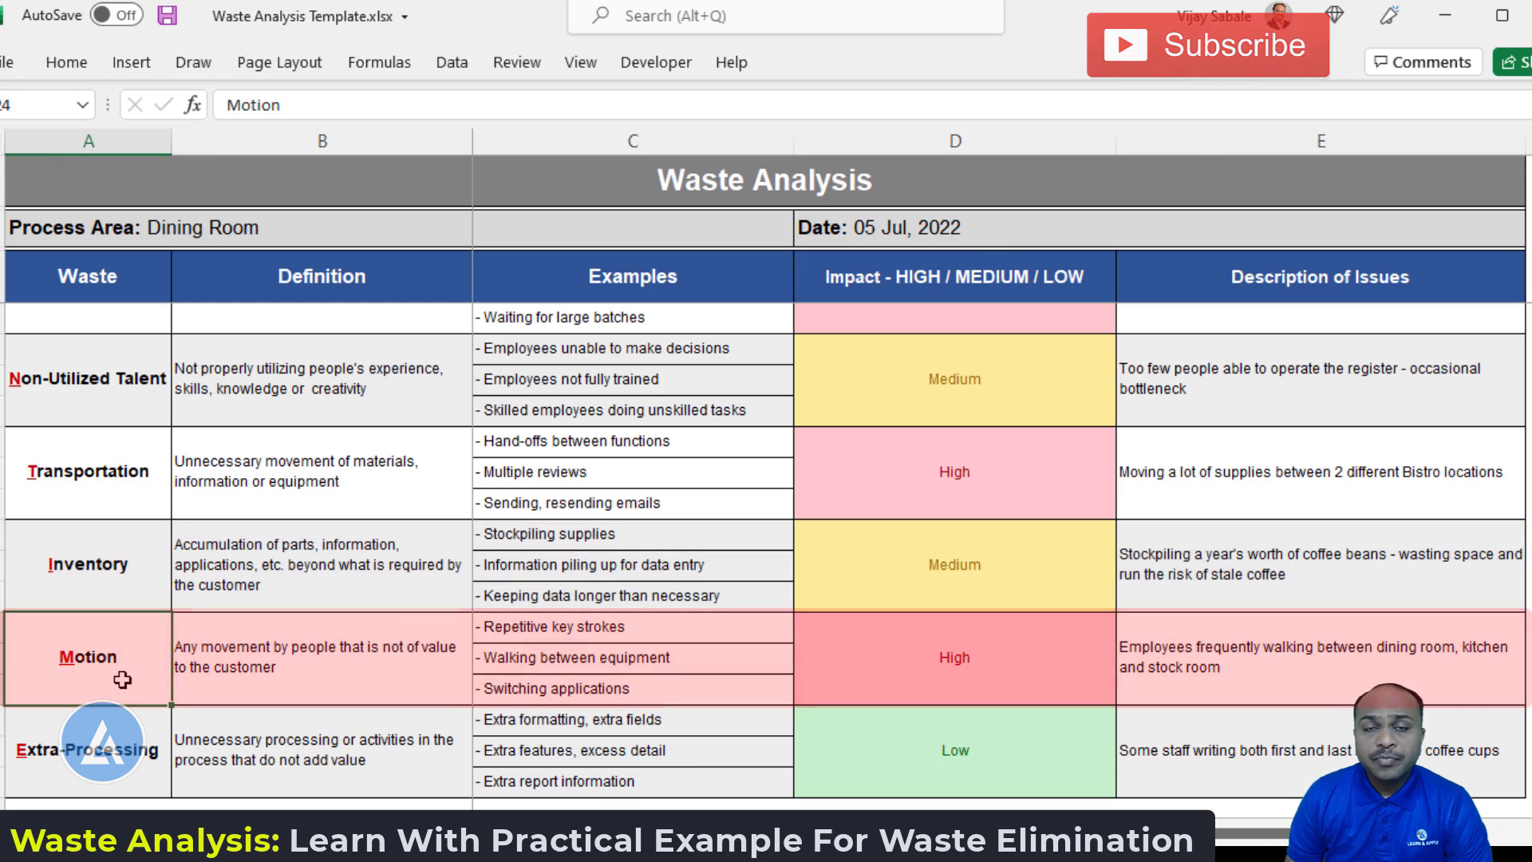
{"action": "left_click", "coordinate": [282, 672]}
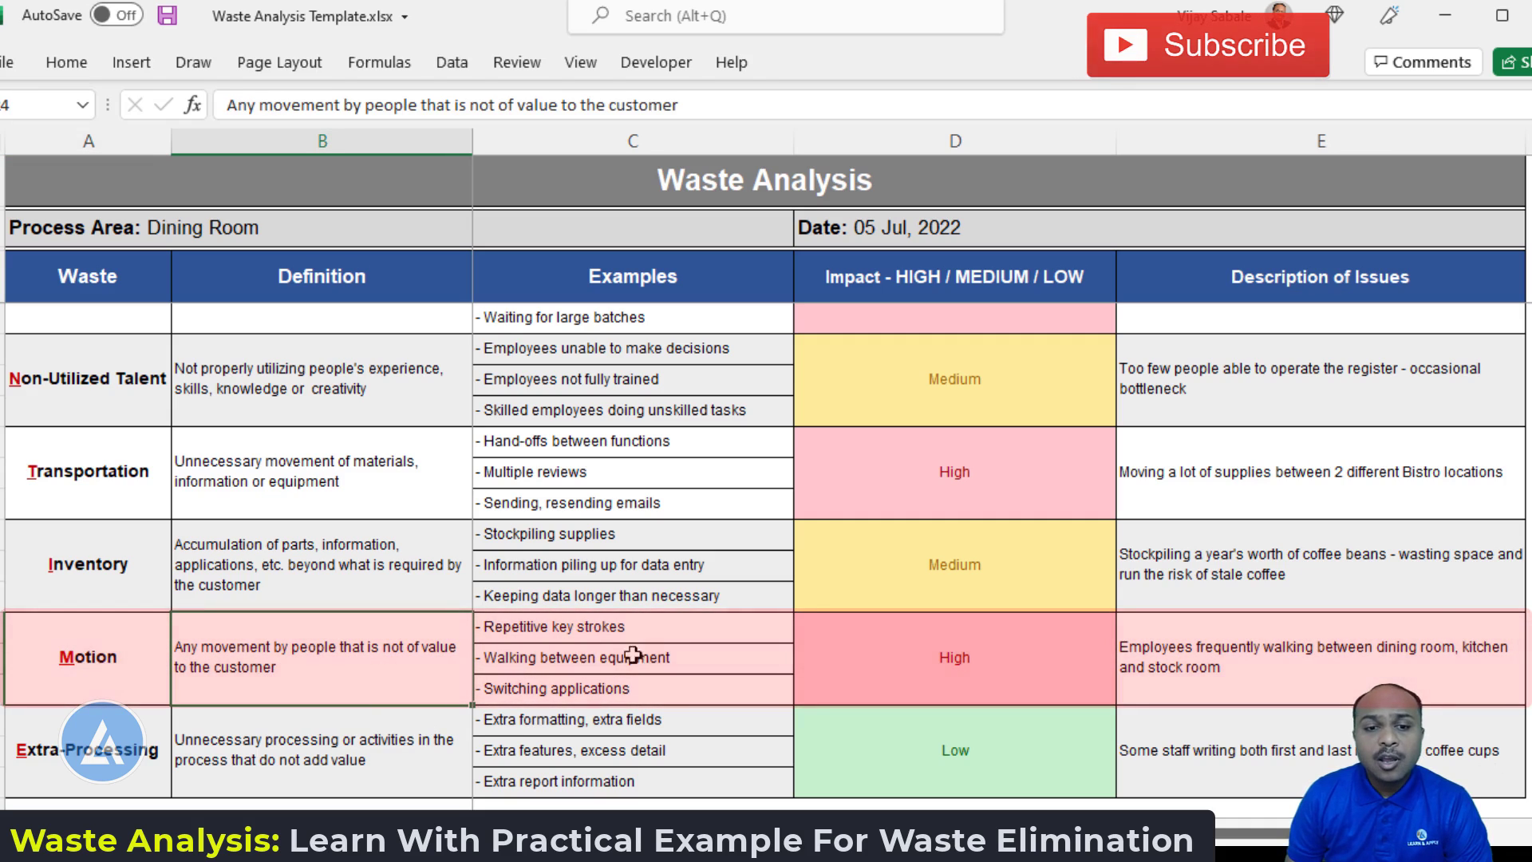
{"action": "left_click", "coordinate": [715, 635]}
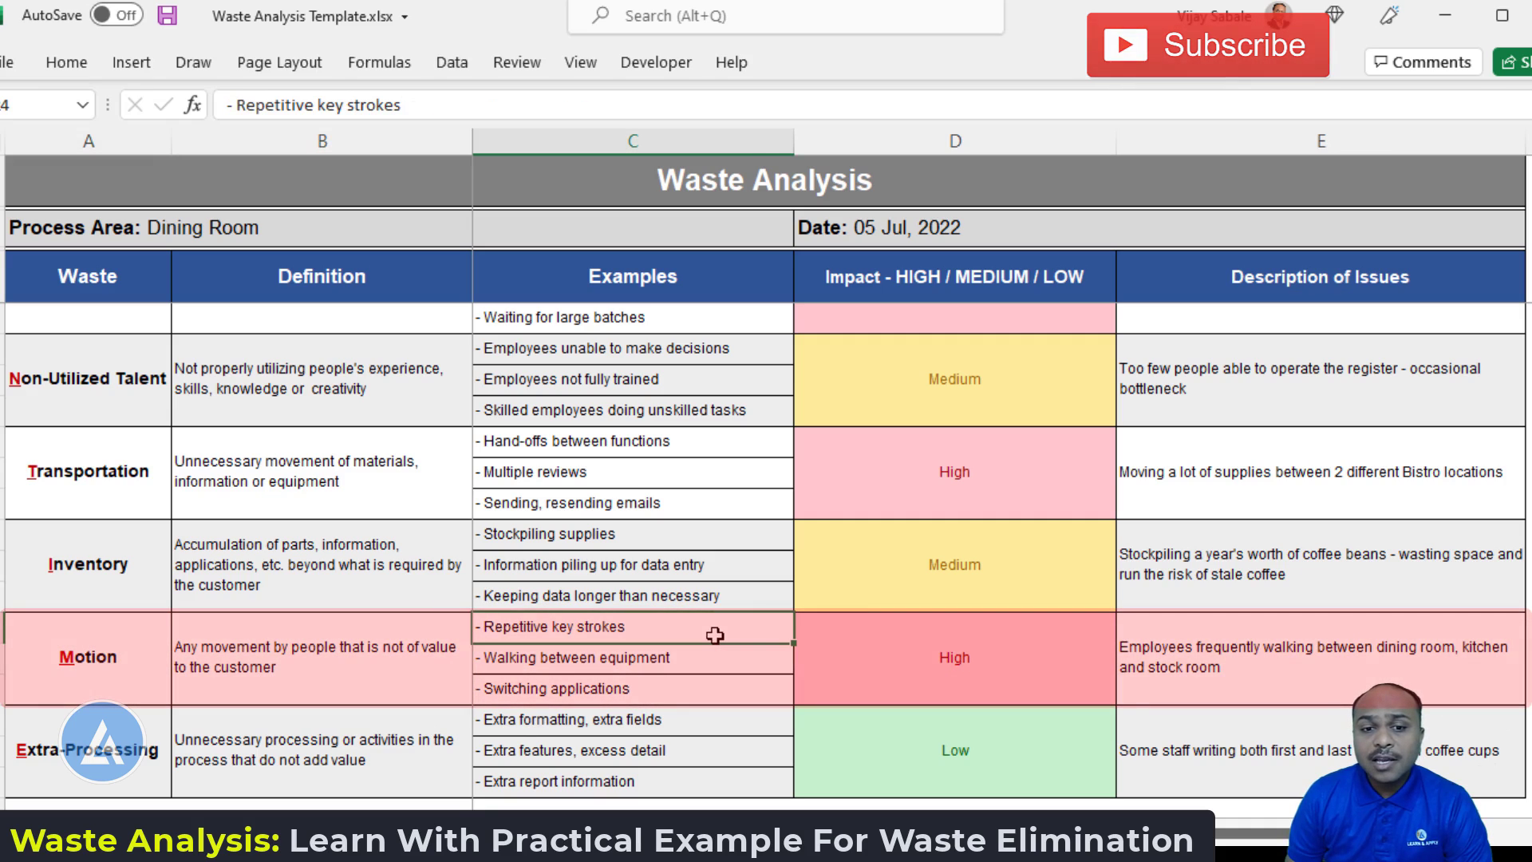
{"action": "left_click", "coordinate": [712, 658]}
{"action": "left_click", "coordinate": [706, 688]}
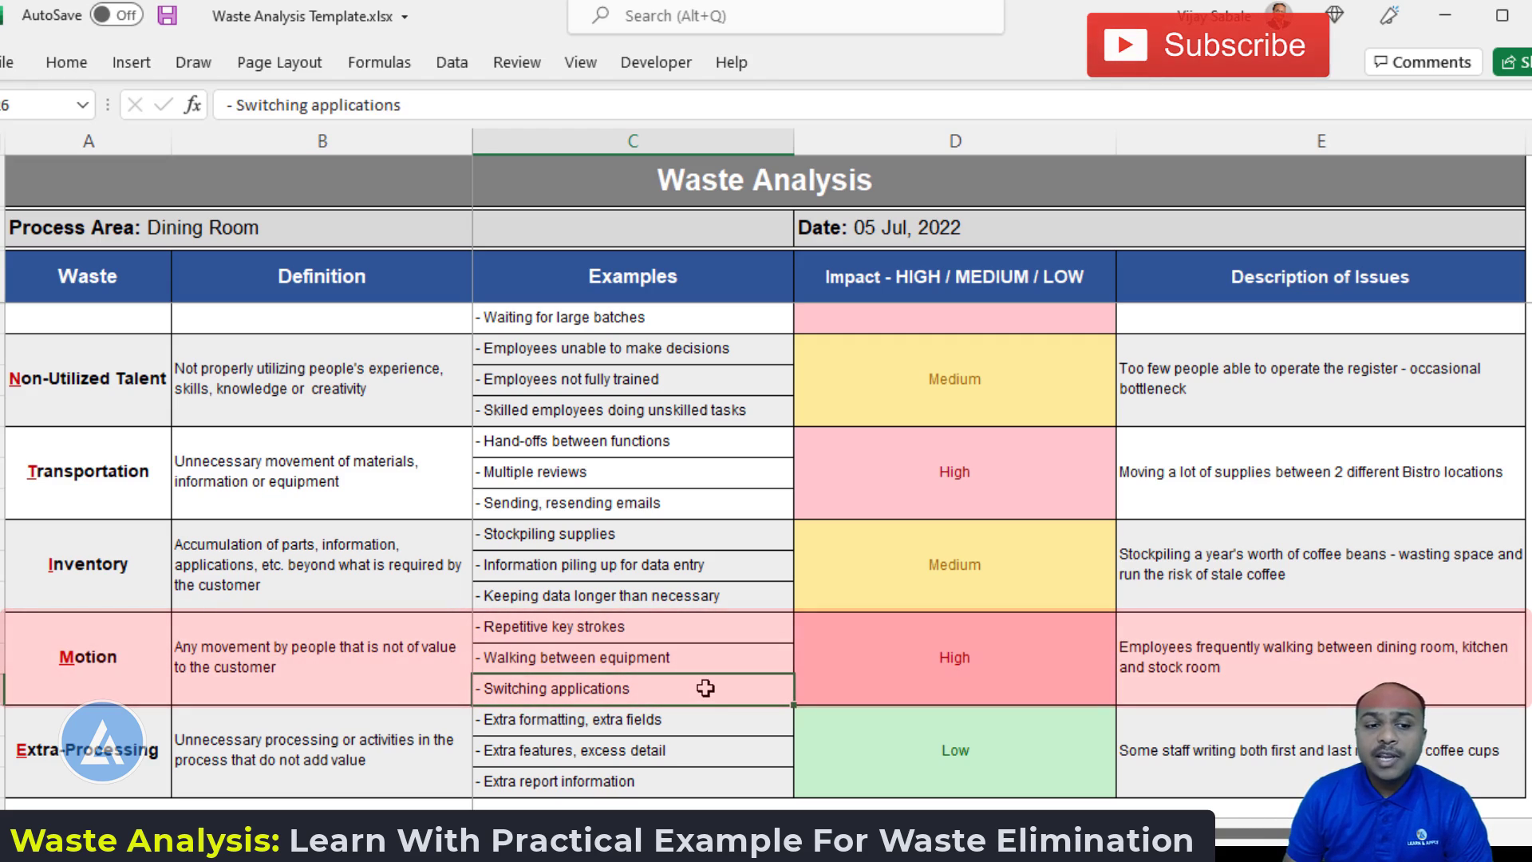
{"action": "left_click", "coordinate": [1343, 672]}
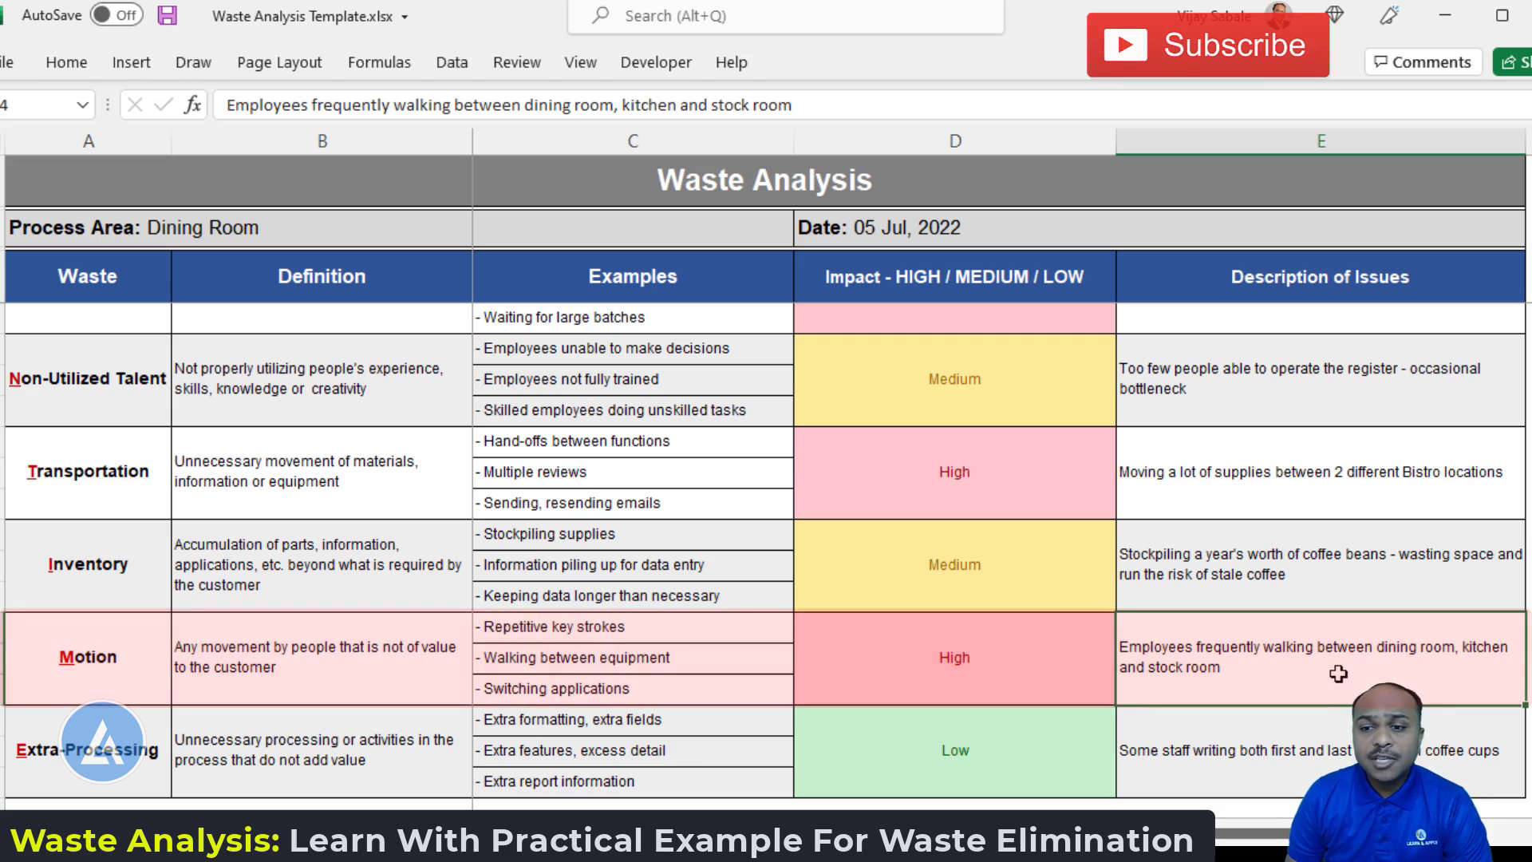
{"action": "left_click", "coordinate": [1012, 688]}
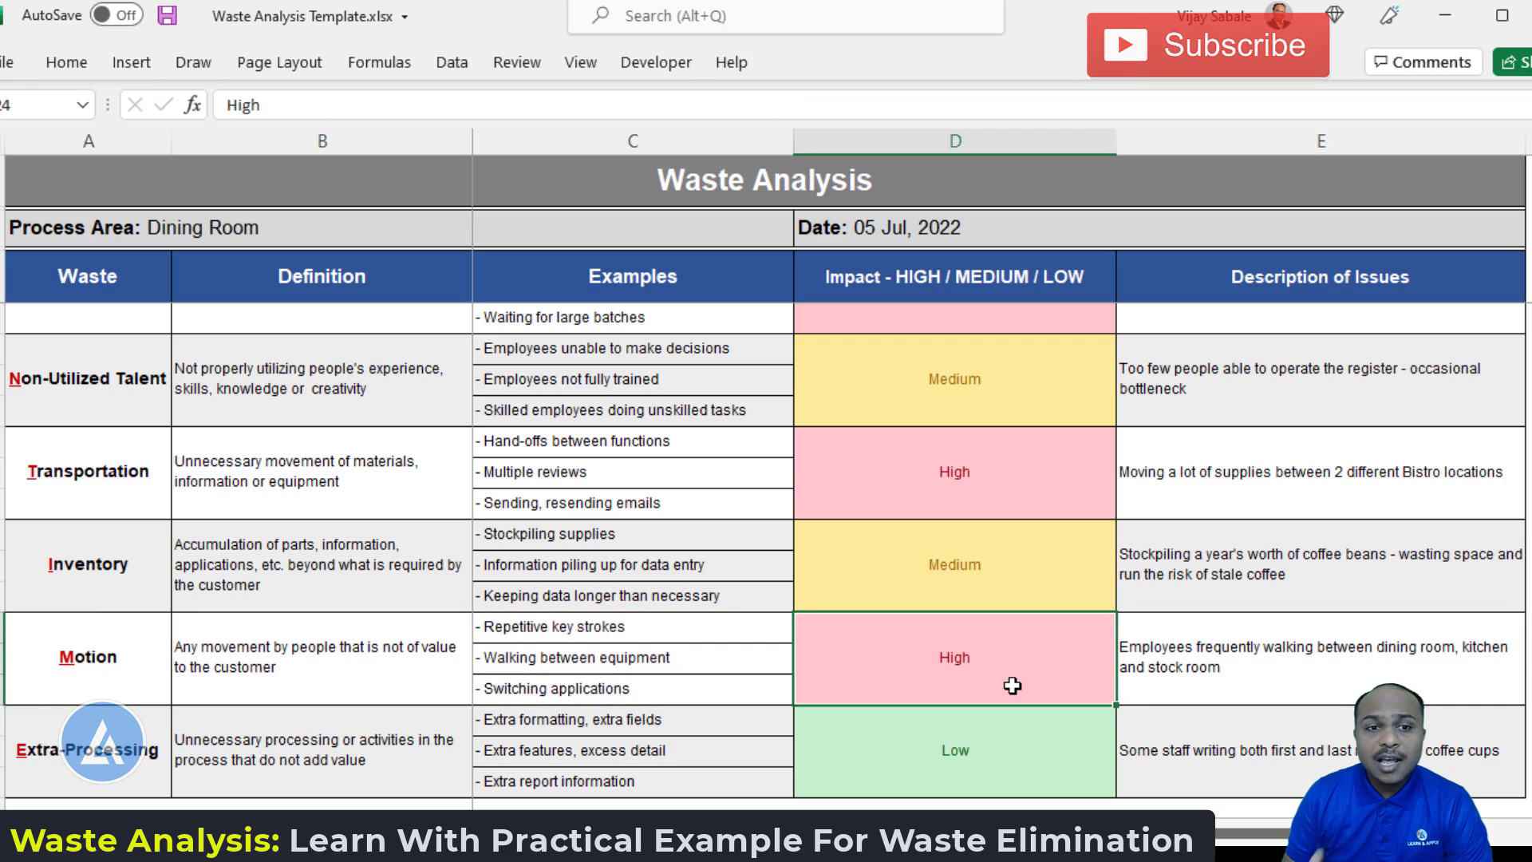
{"action": "left_click", "coordinate": [132, 740]}
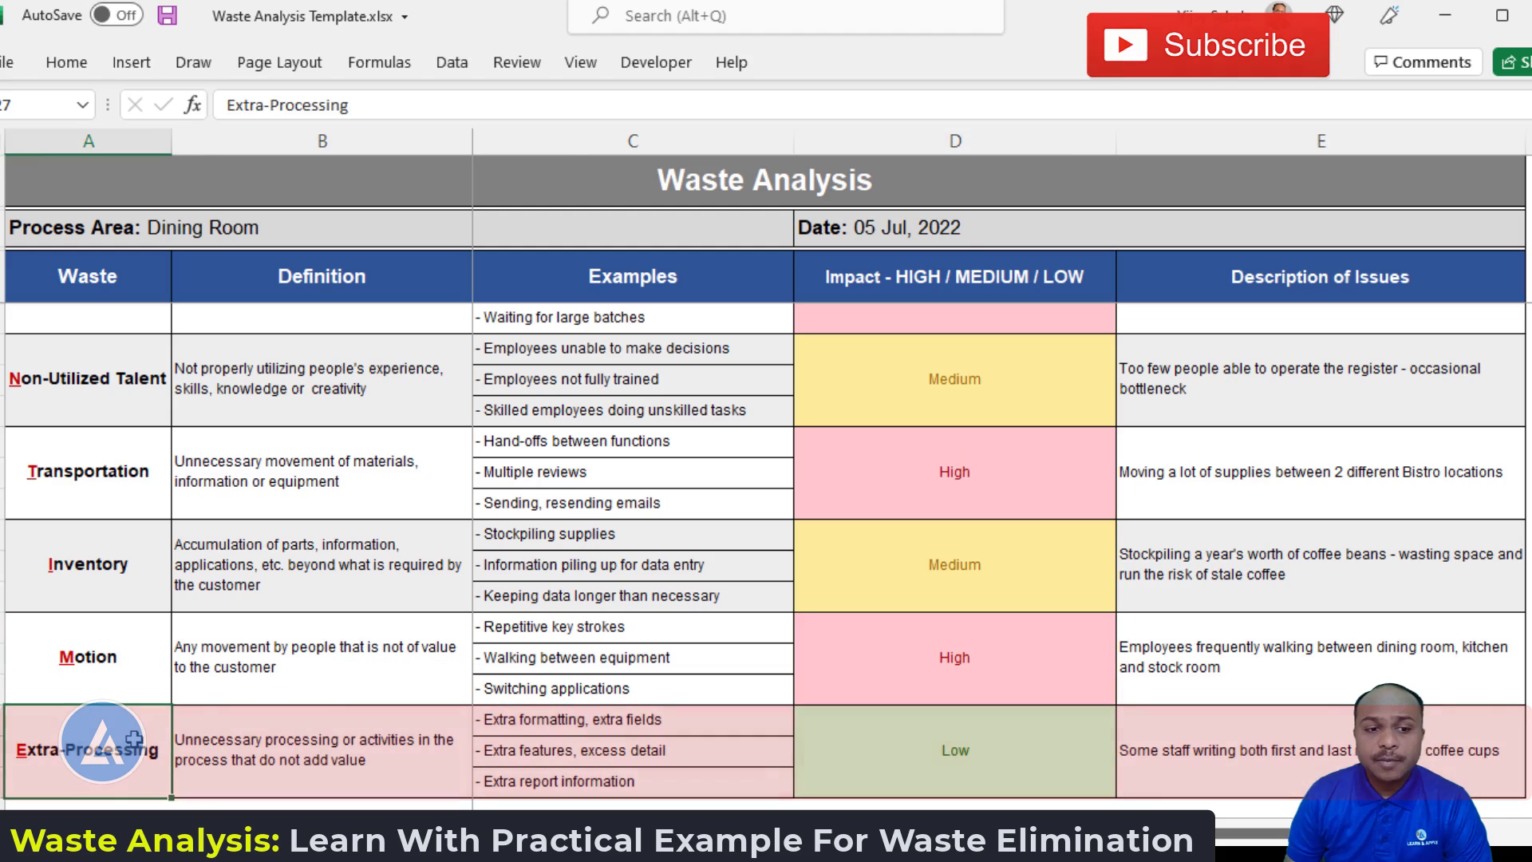
{"action": "left_click", "coordinate": [408, 764]}
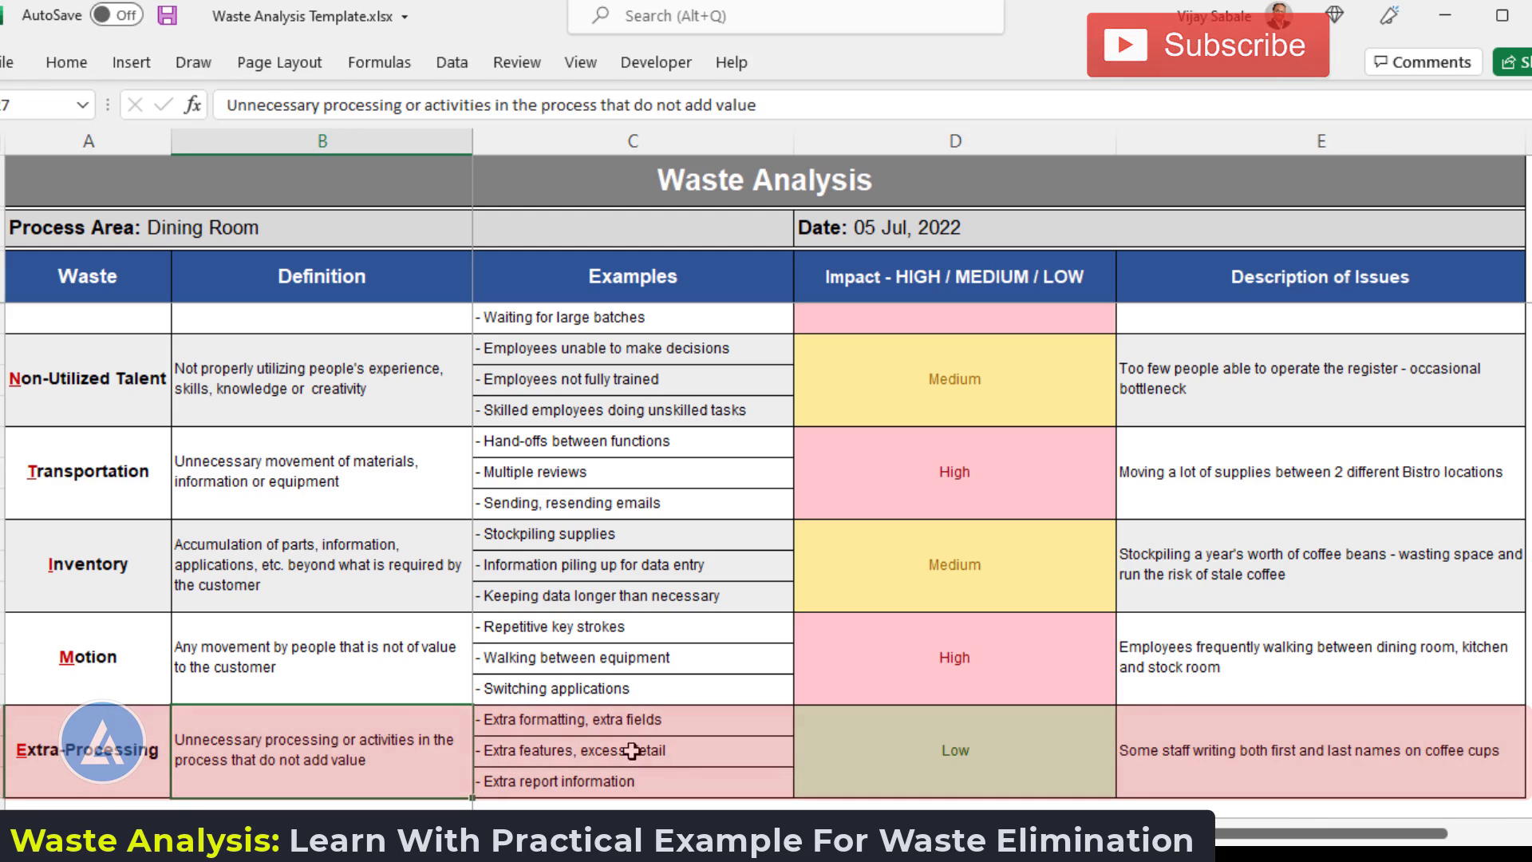
{"action": "left_click", "coordinate": [683, 725]}
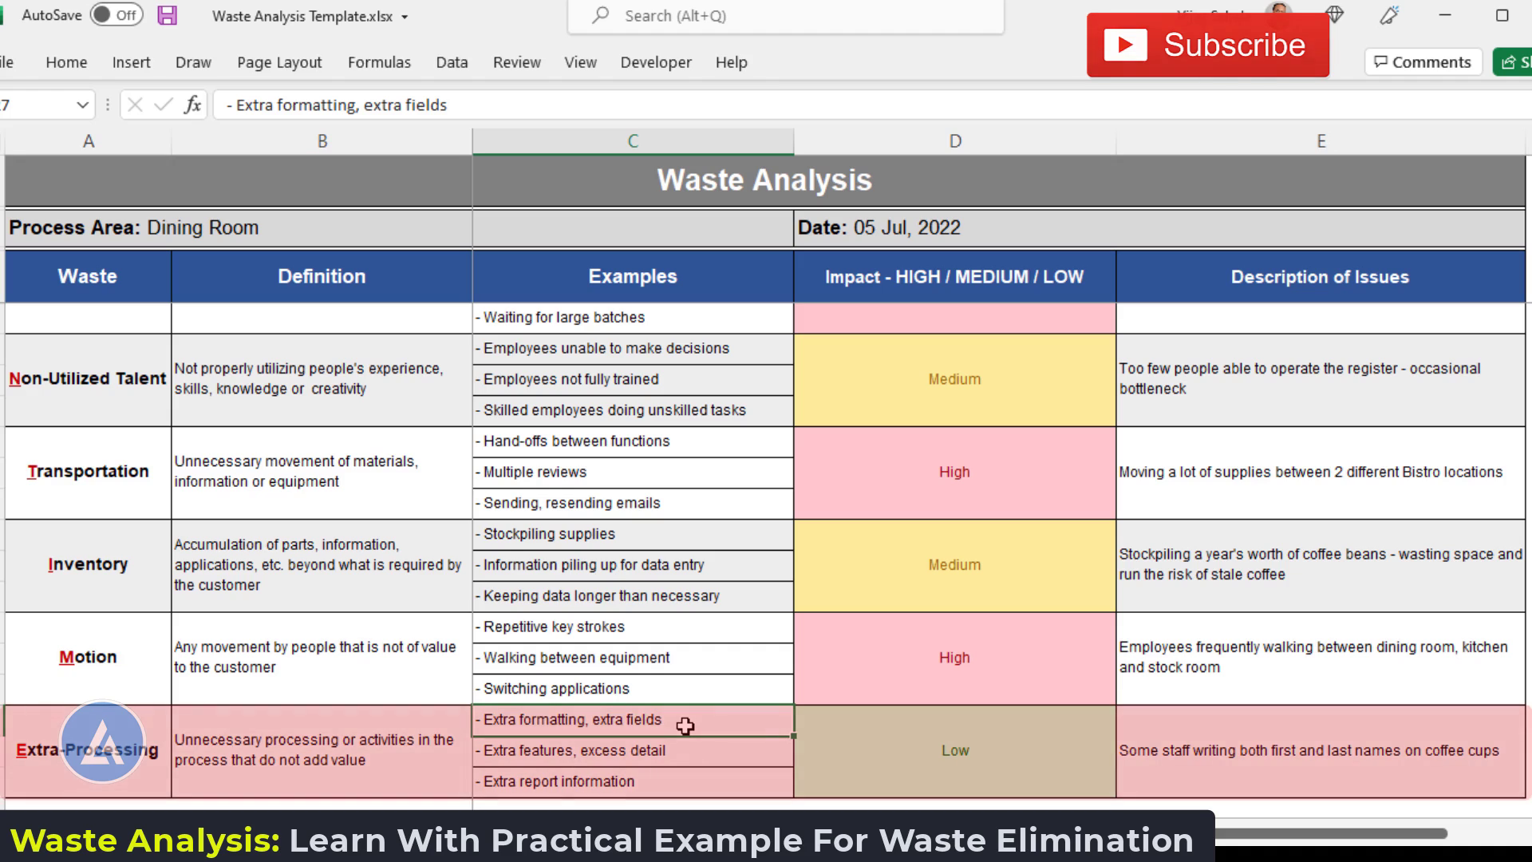
{"action": "left_click", "coordinate": [693, 751]}
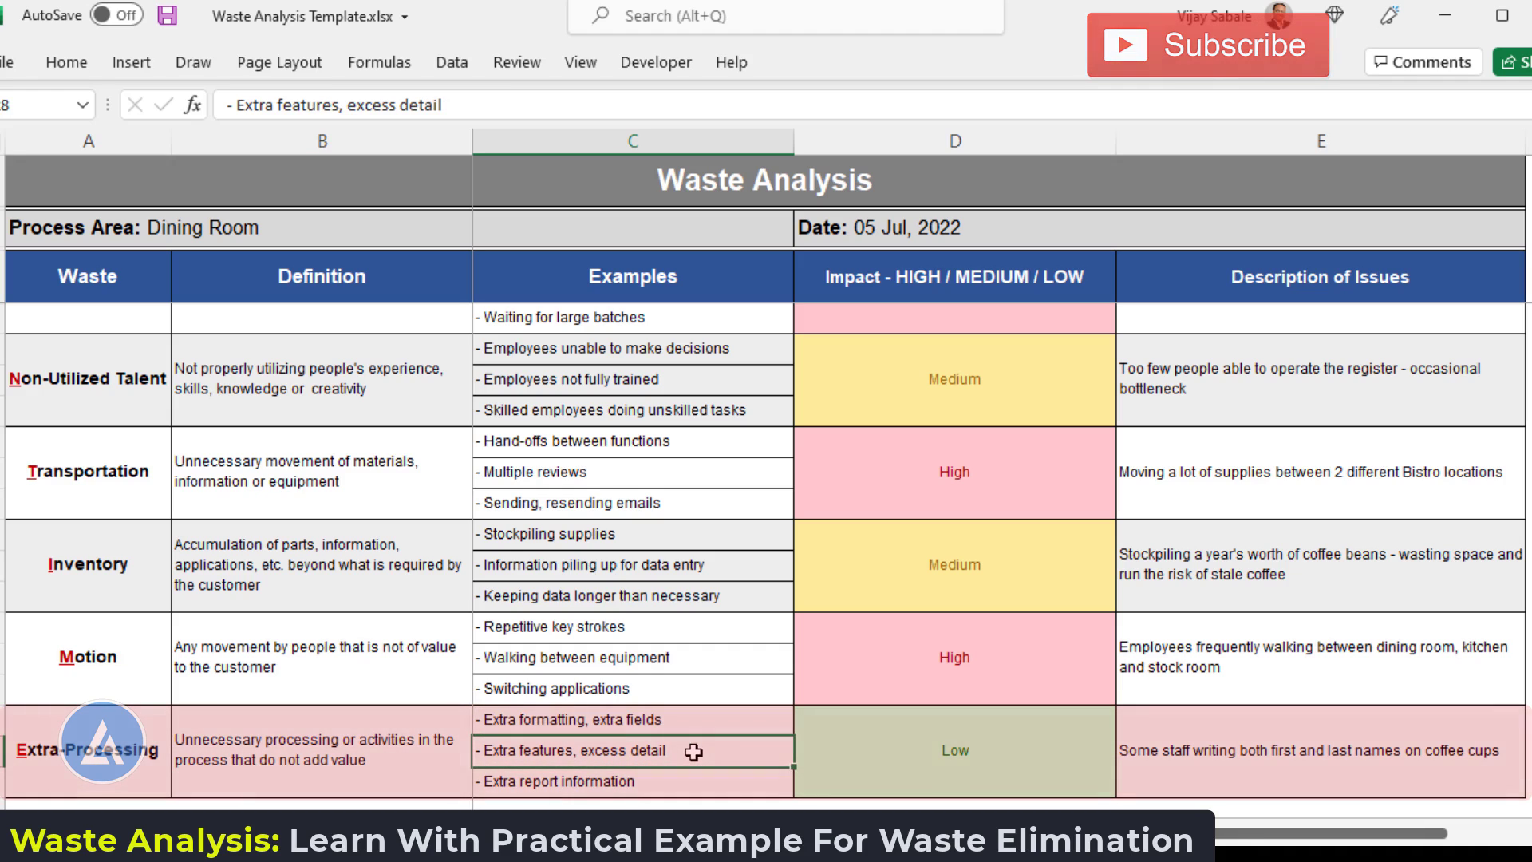
{"action": "left_click", "coordinate": [674, 781]}
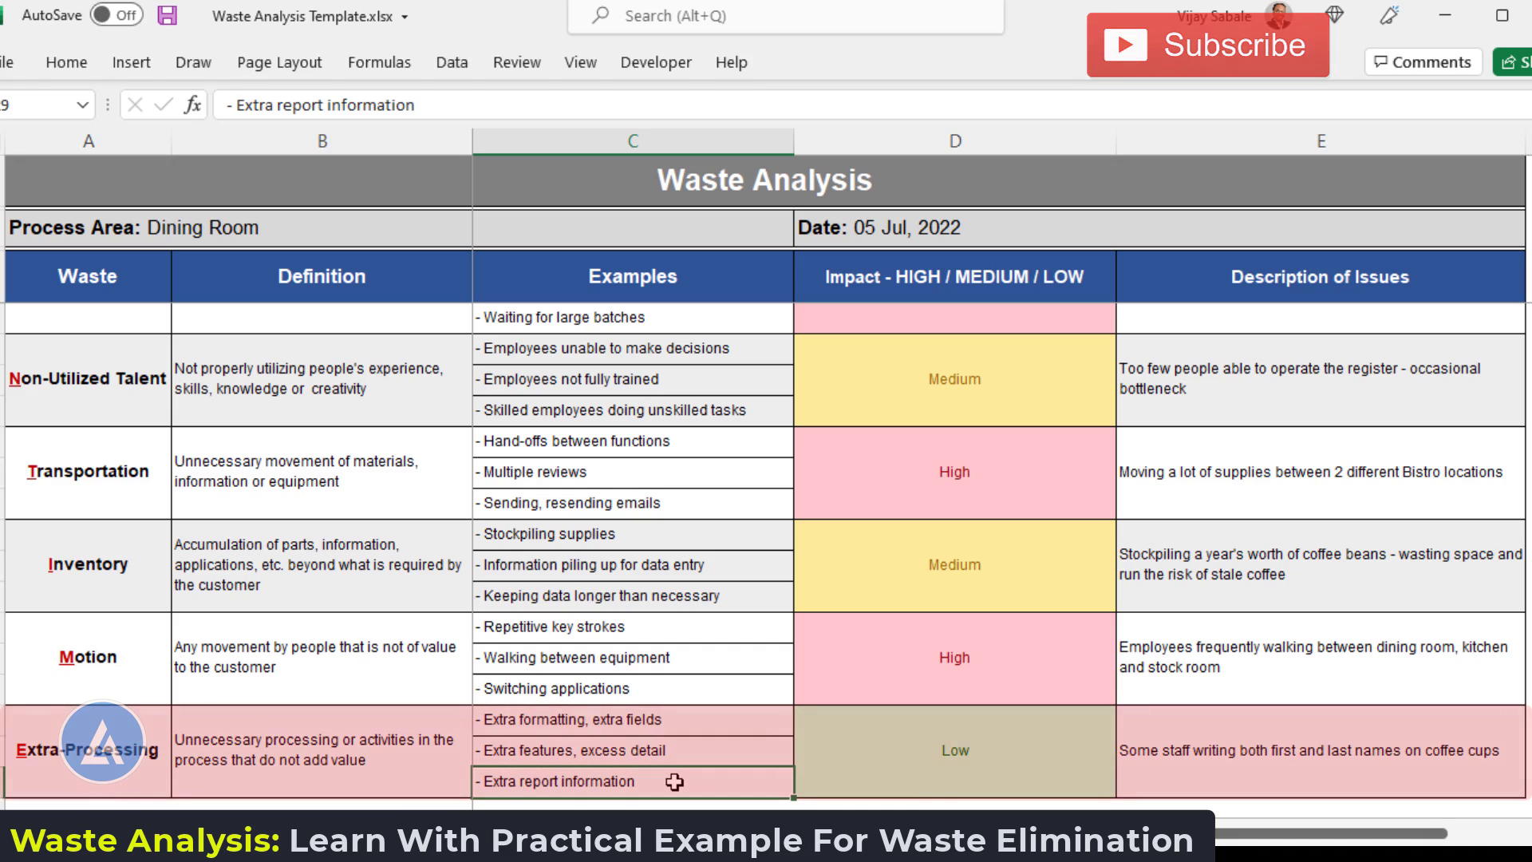
{"action": "left_click", "coordinate": [1253, 770]}
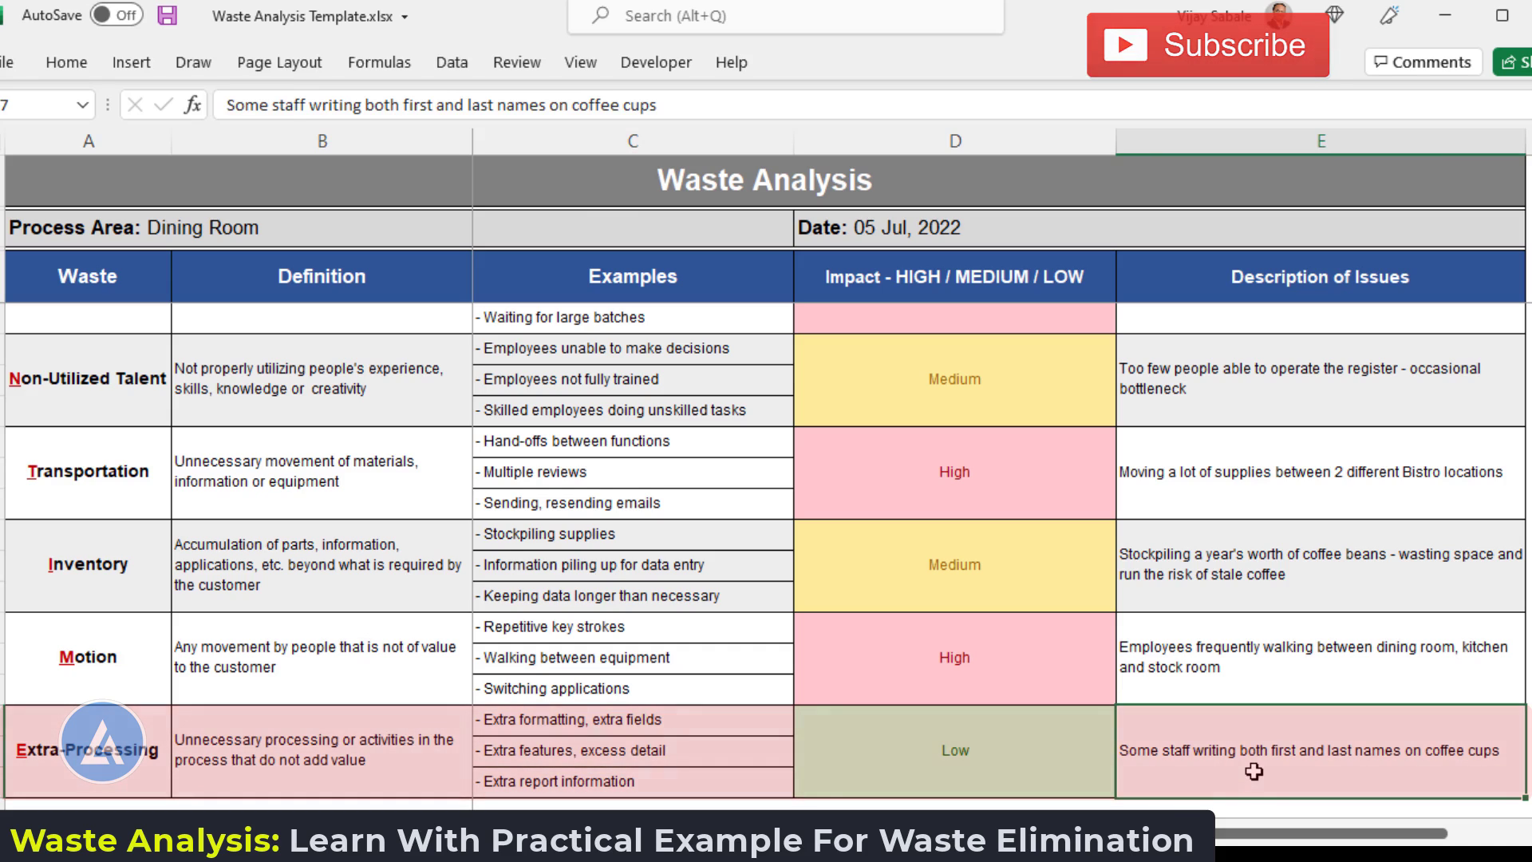
{"action": "left_click", "coordinate": [1026, 758]}
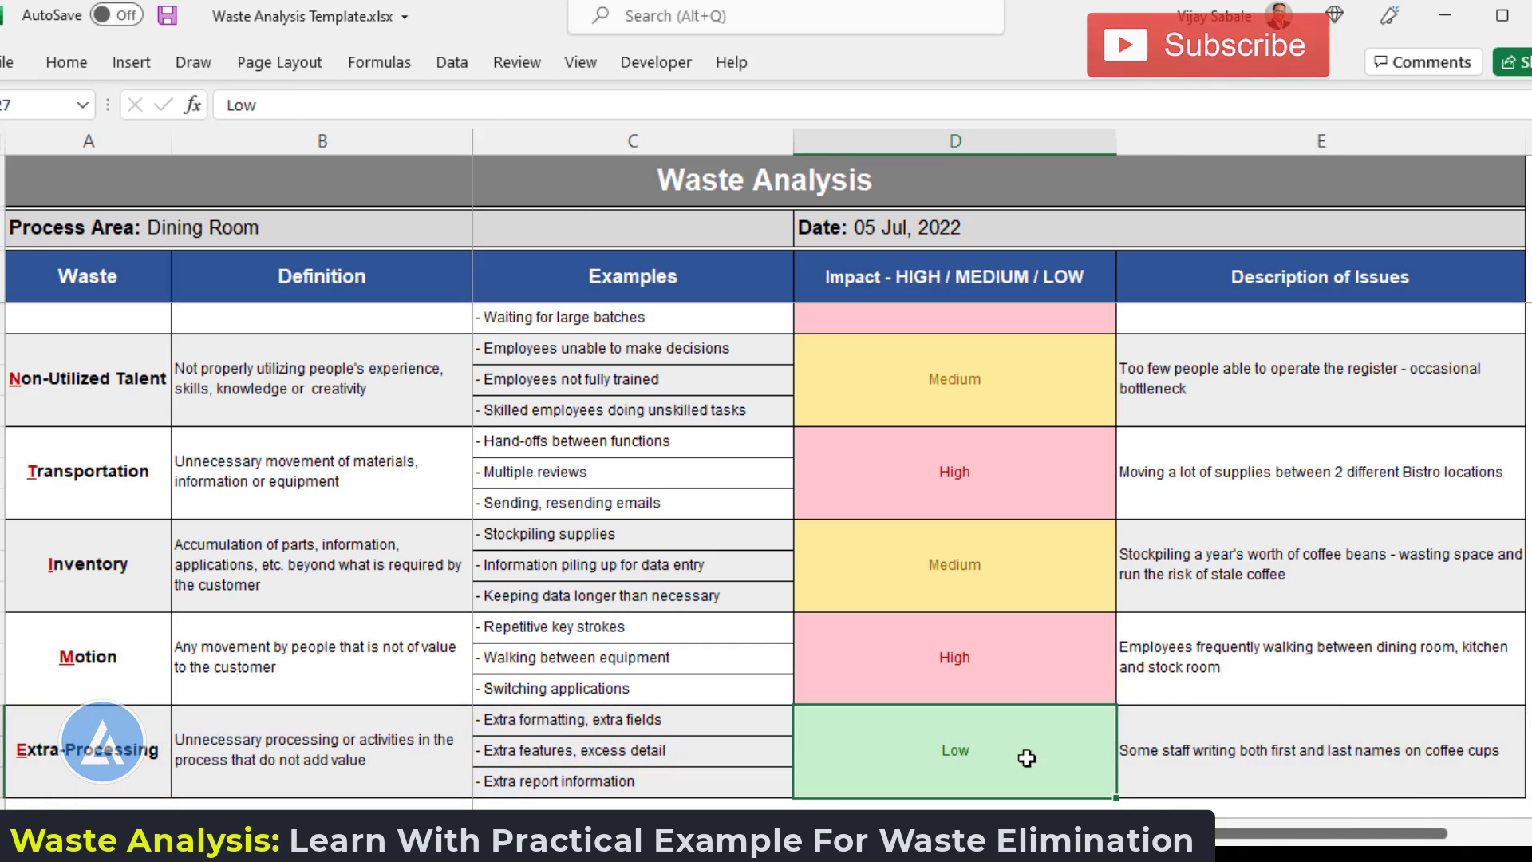